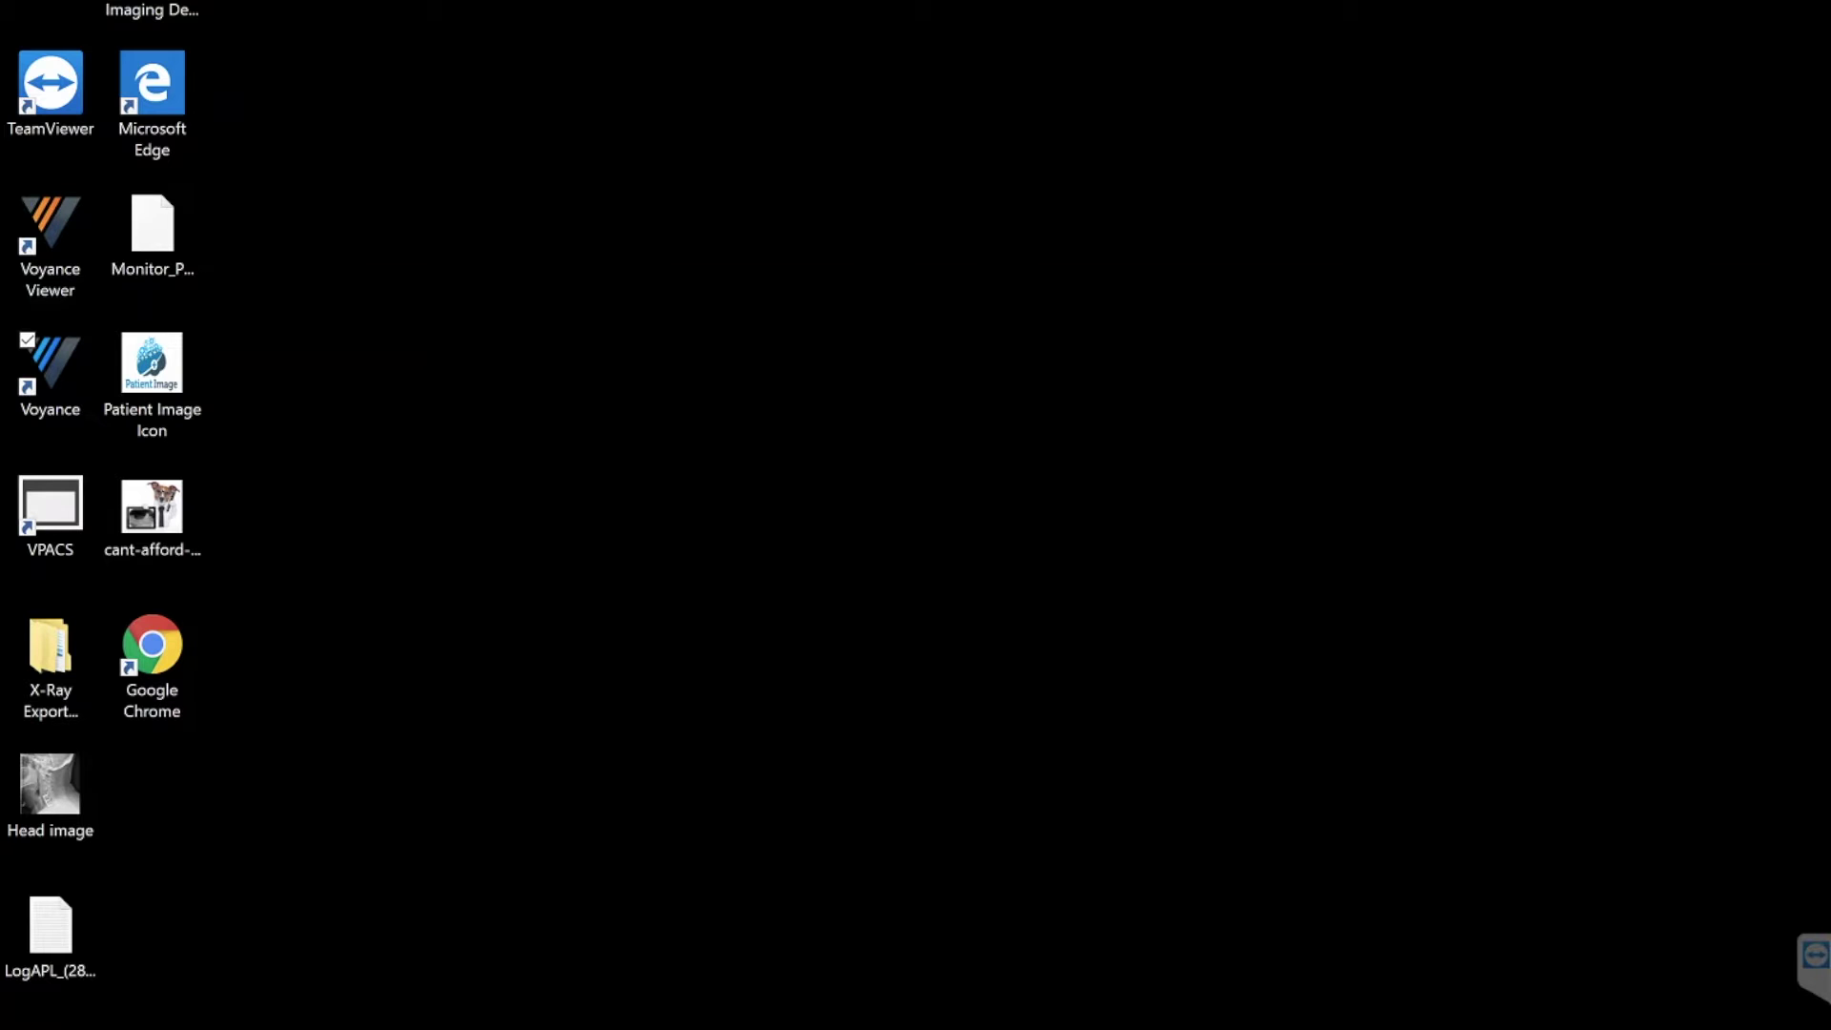
# - Launch Voyance from the desktop icon and log in to Patient Image
pyautogui.click(46, 359)
pyautogui.doubleClick(45, 359)
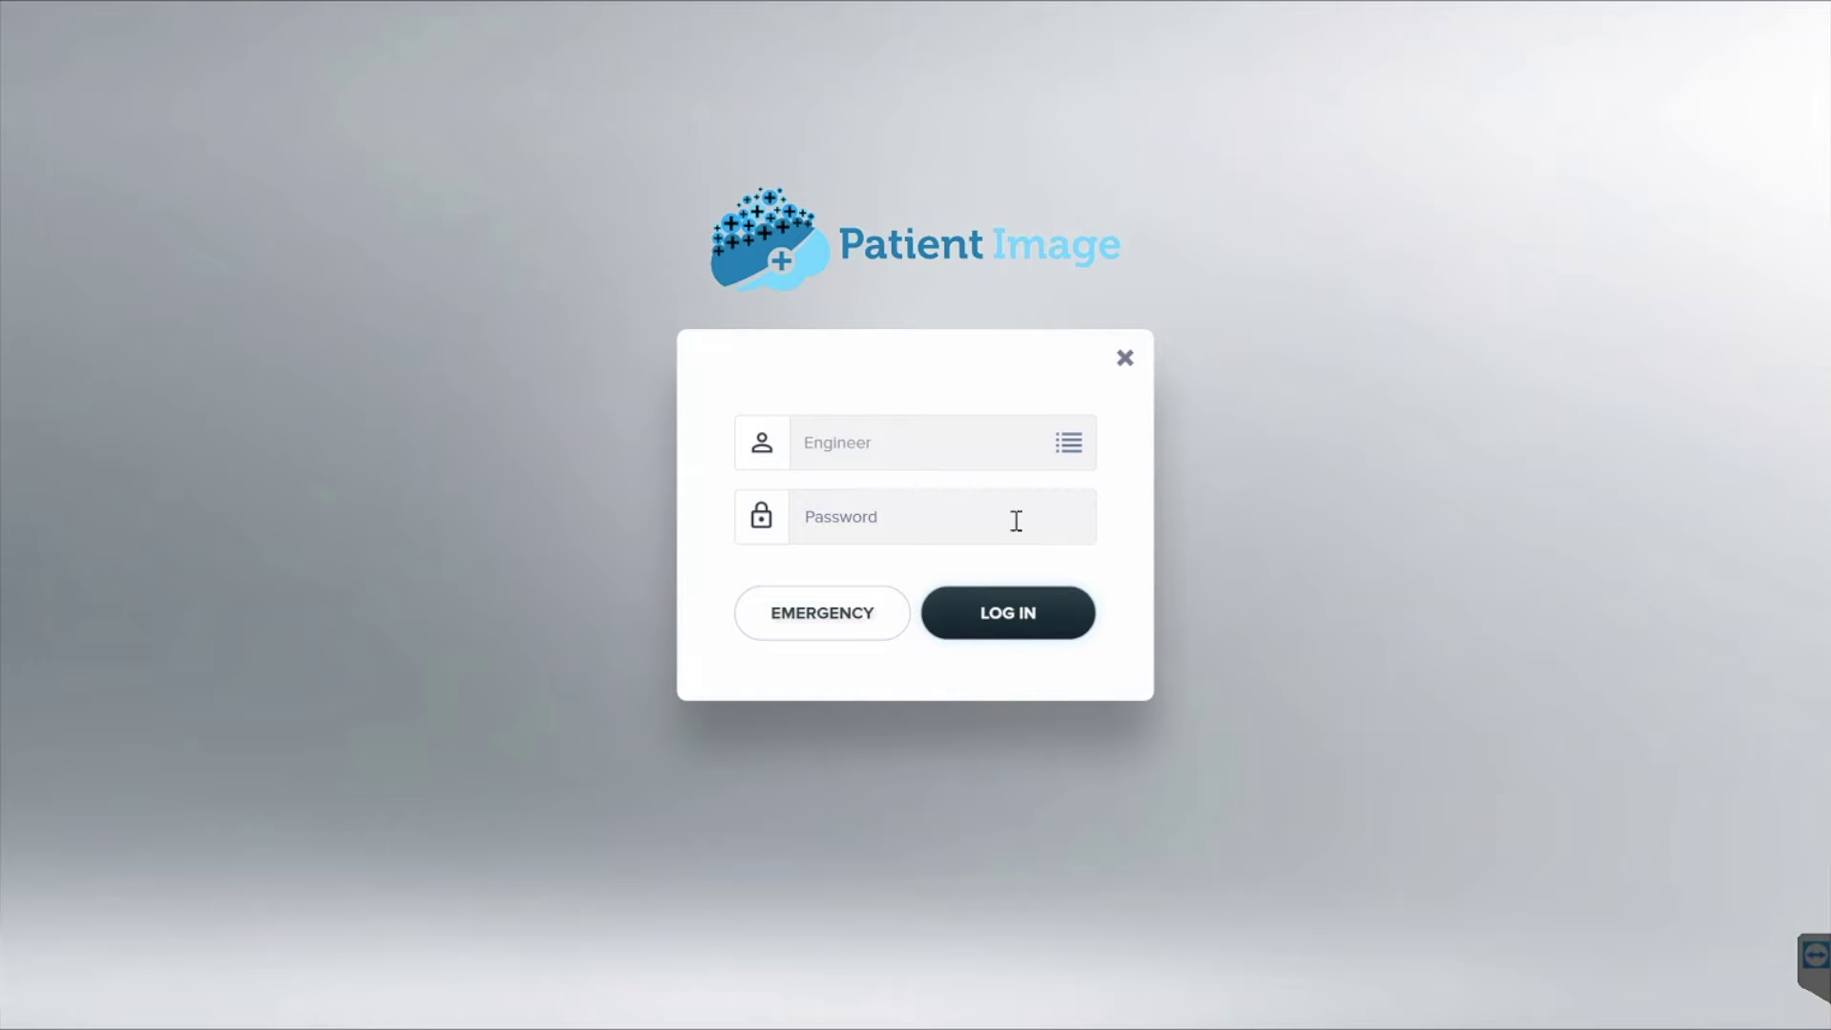
pyautogui.click(998, 621)
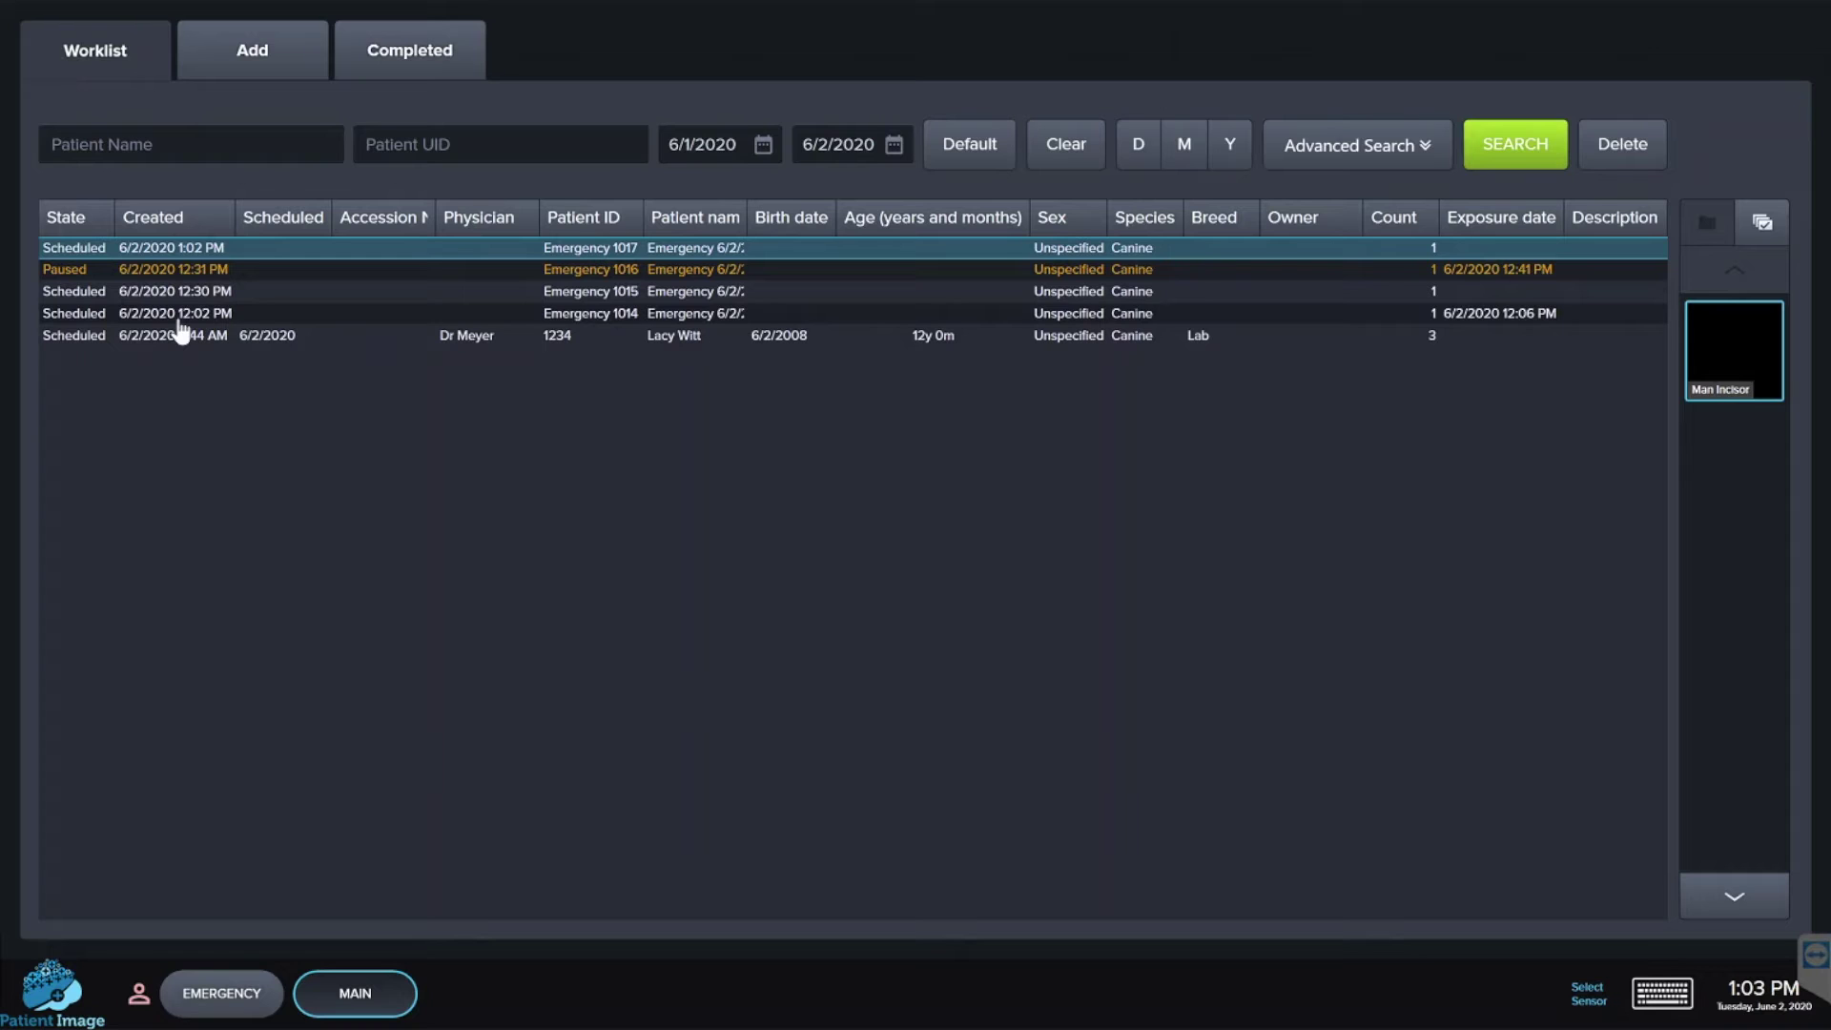
# - List completed studies from the past year, 6/3/2019 to 6/2/2020
pyautogui.click(291, 67)
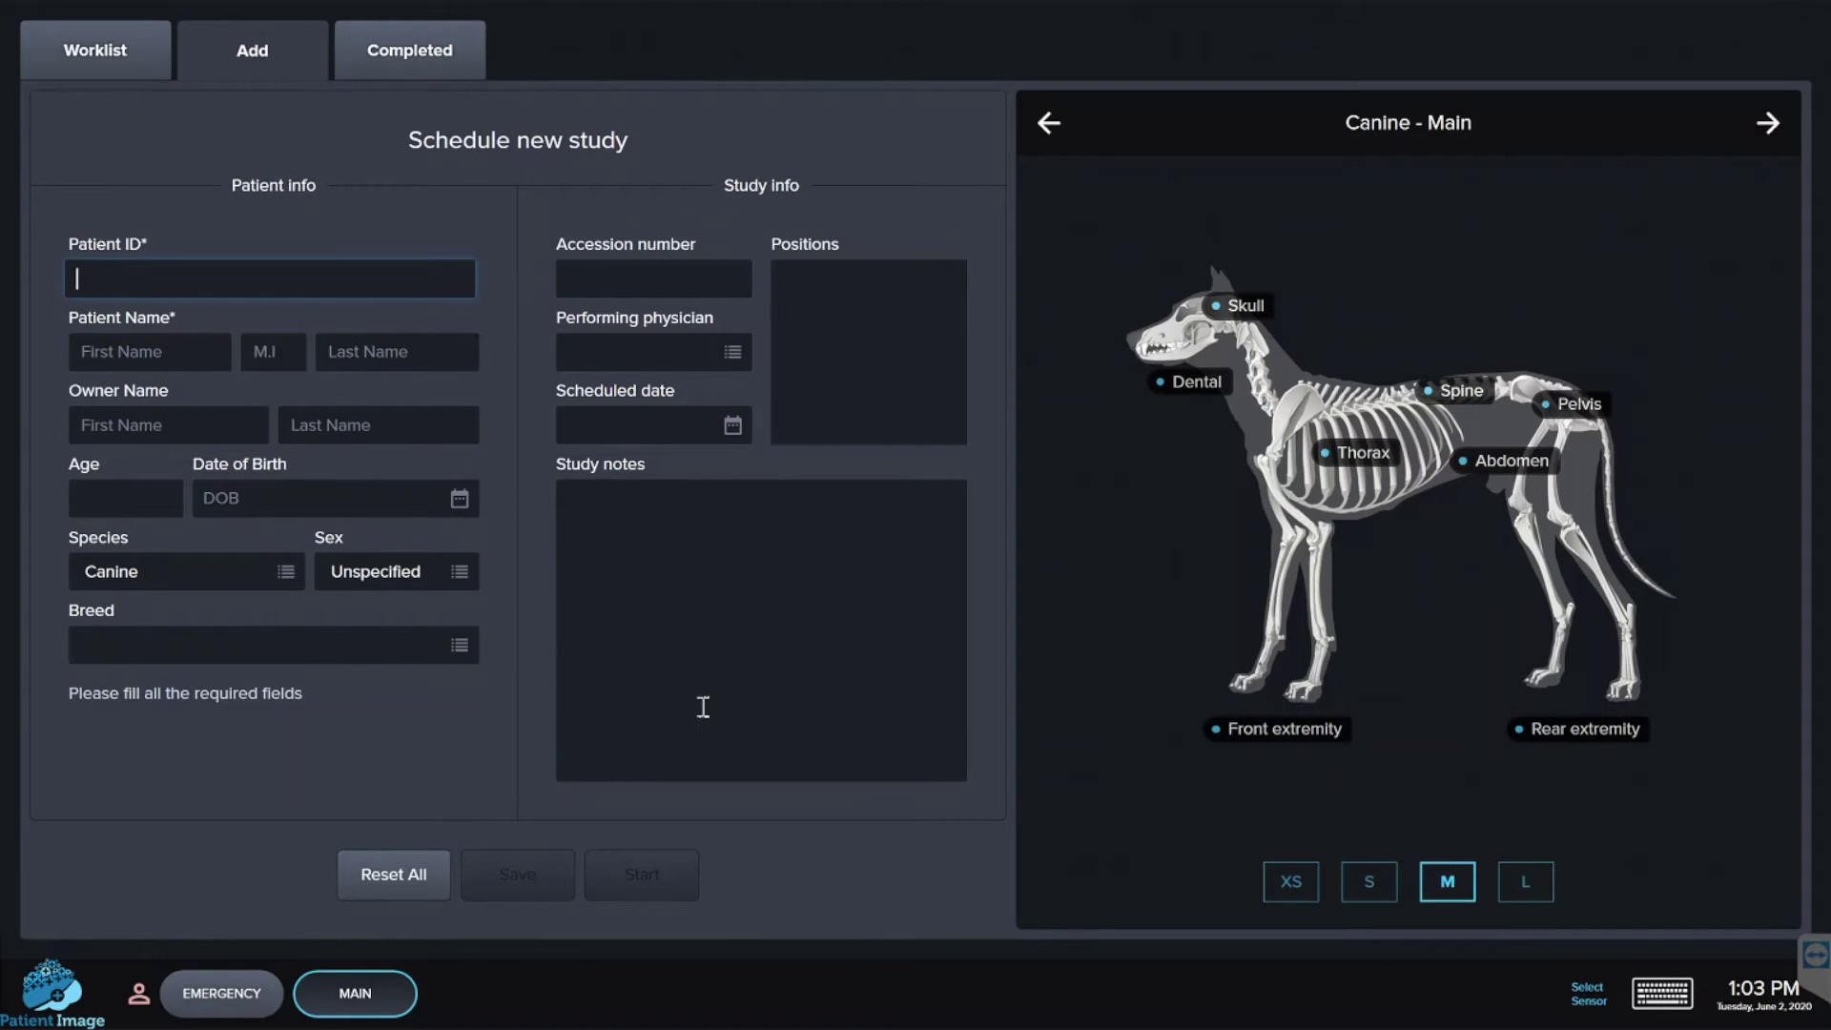
pyautogui.click(445, 60)
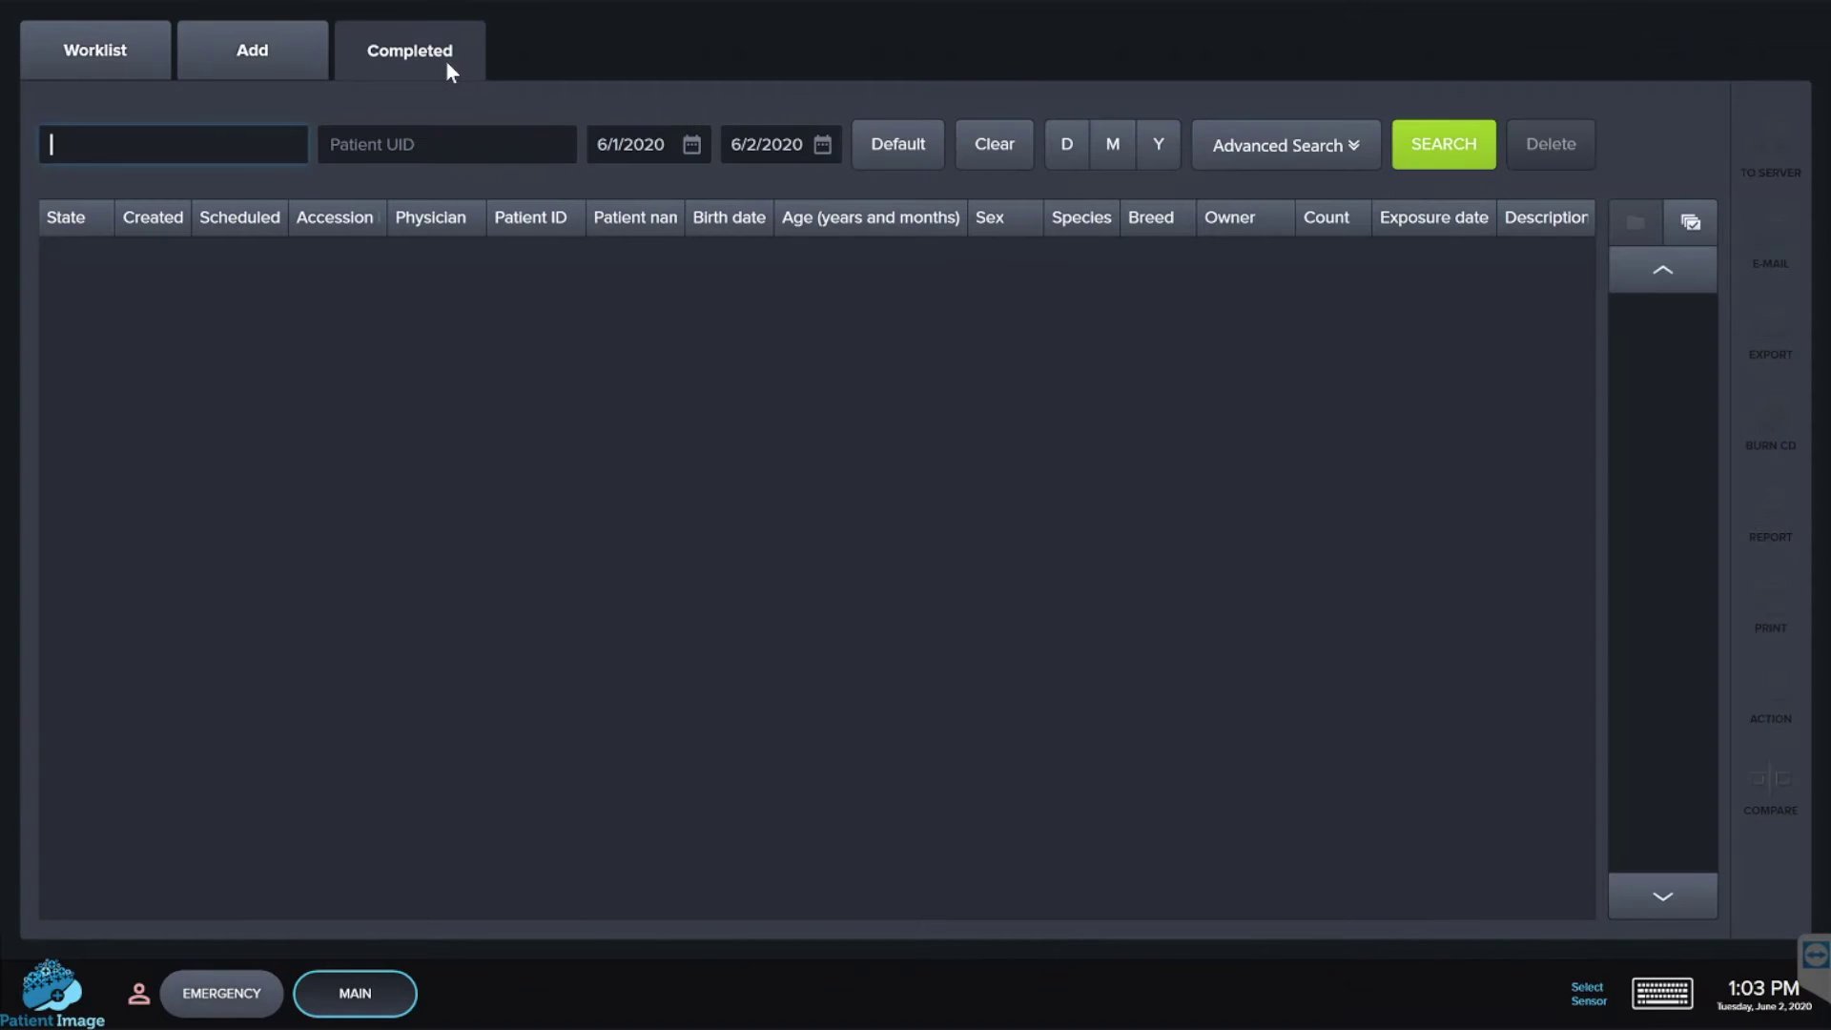
pyautogui.click(1158, 148)
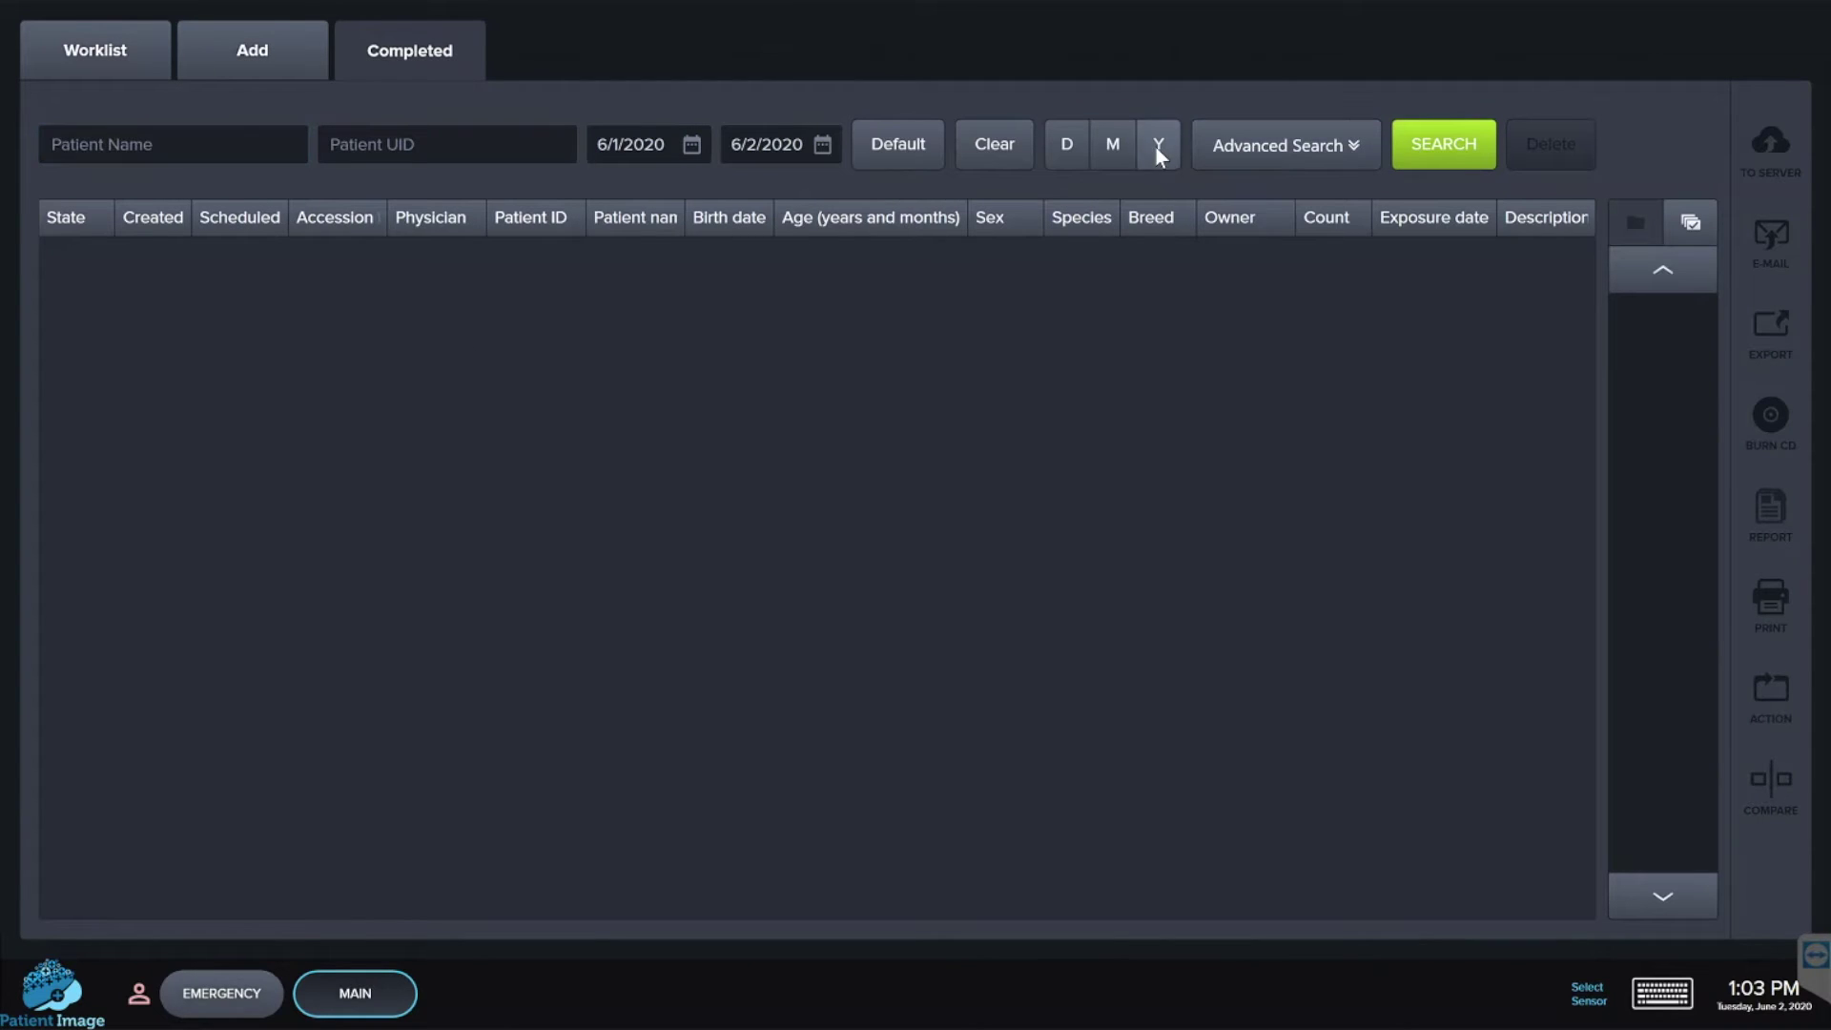
pyautogui.click(1443, 144)
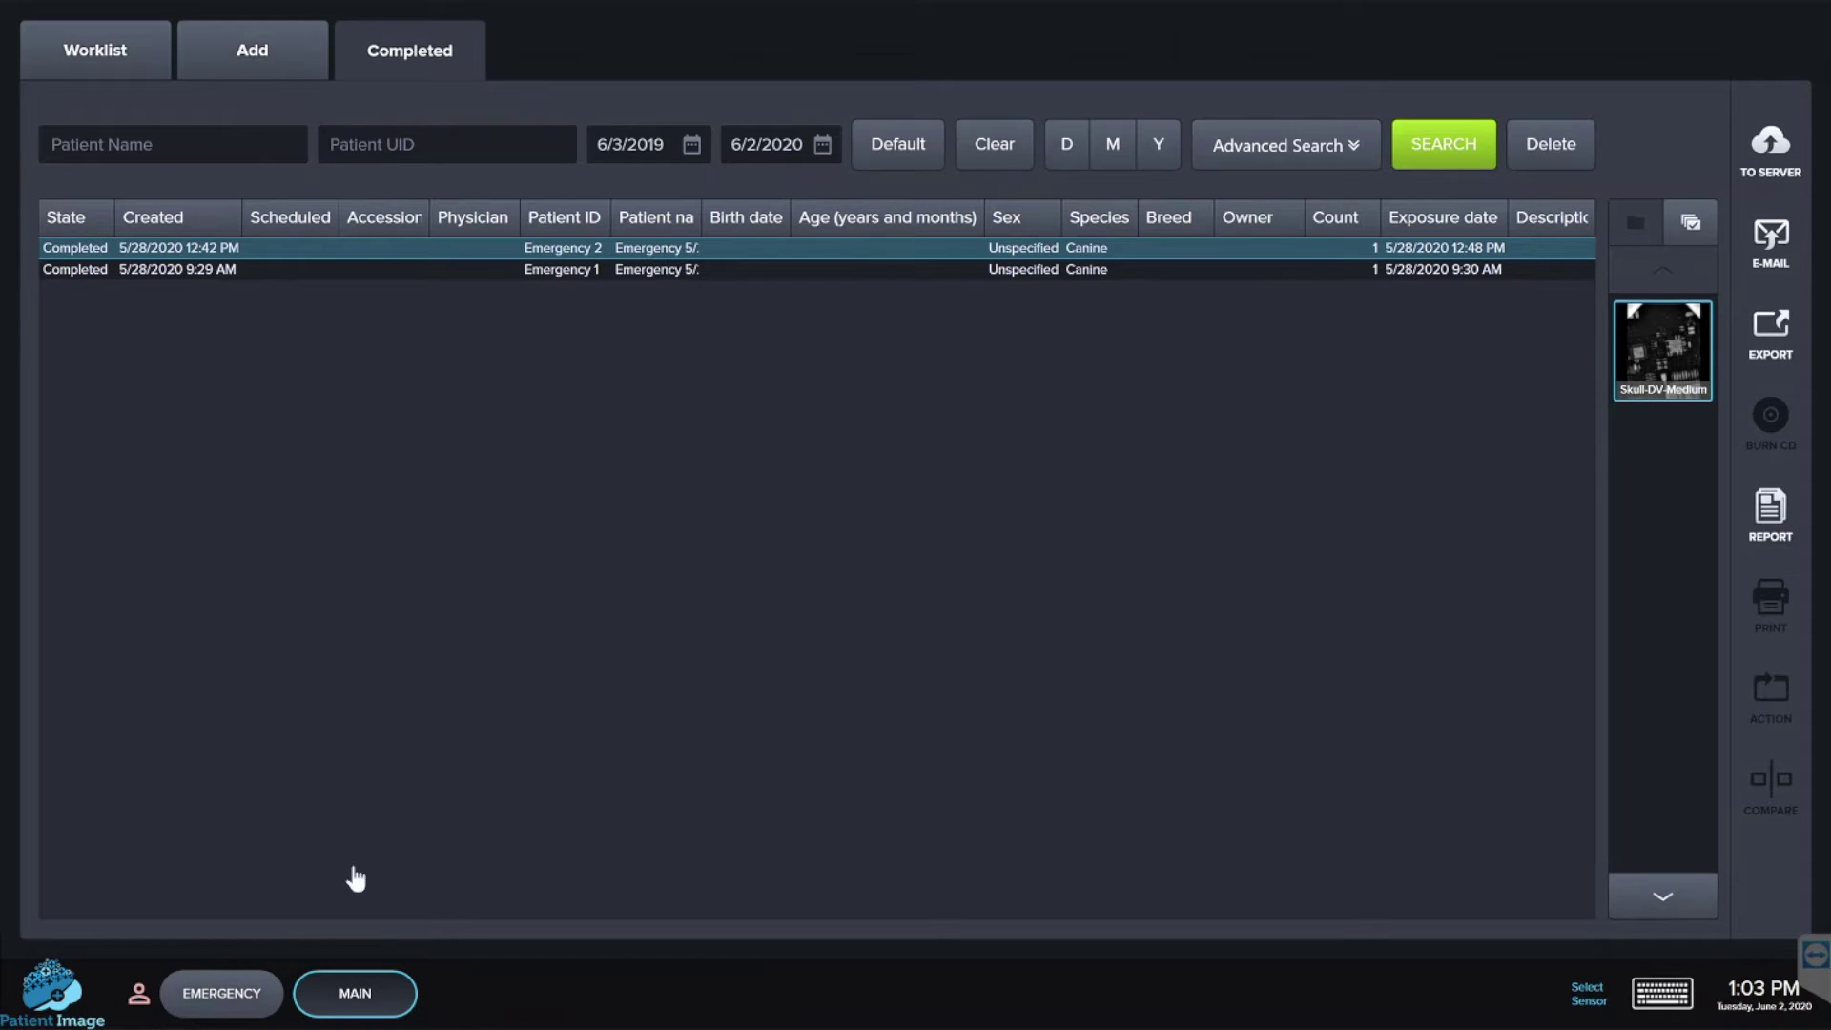
# - Complete an emergency dental study with Man Incisor and Man L Pre Molars views, then return to the study list
pyautogui.click(232, 1005)
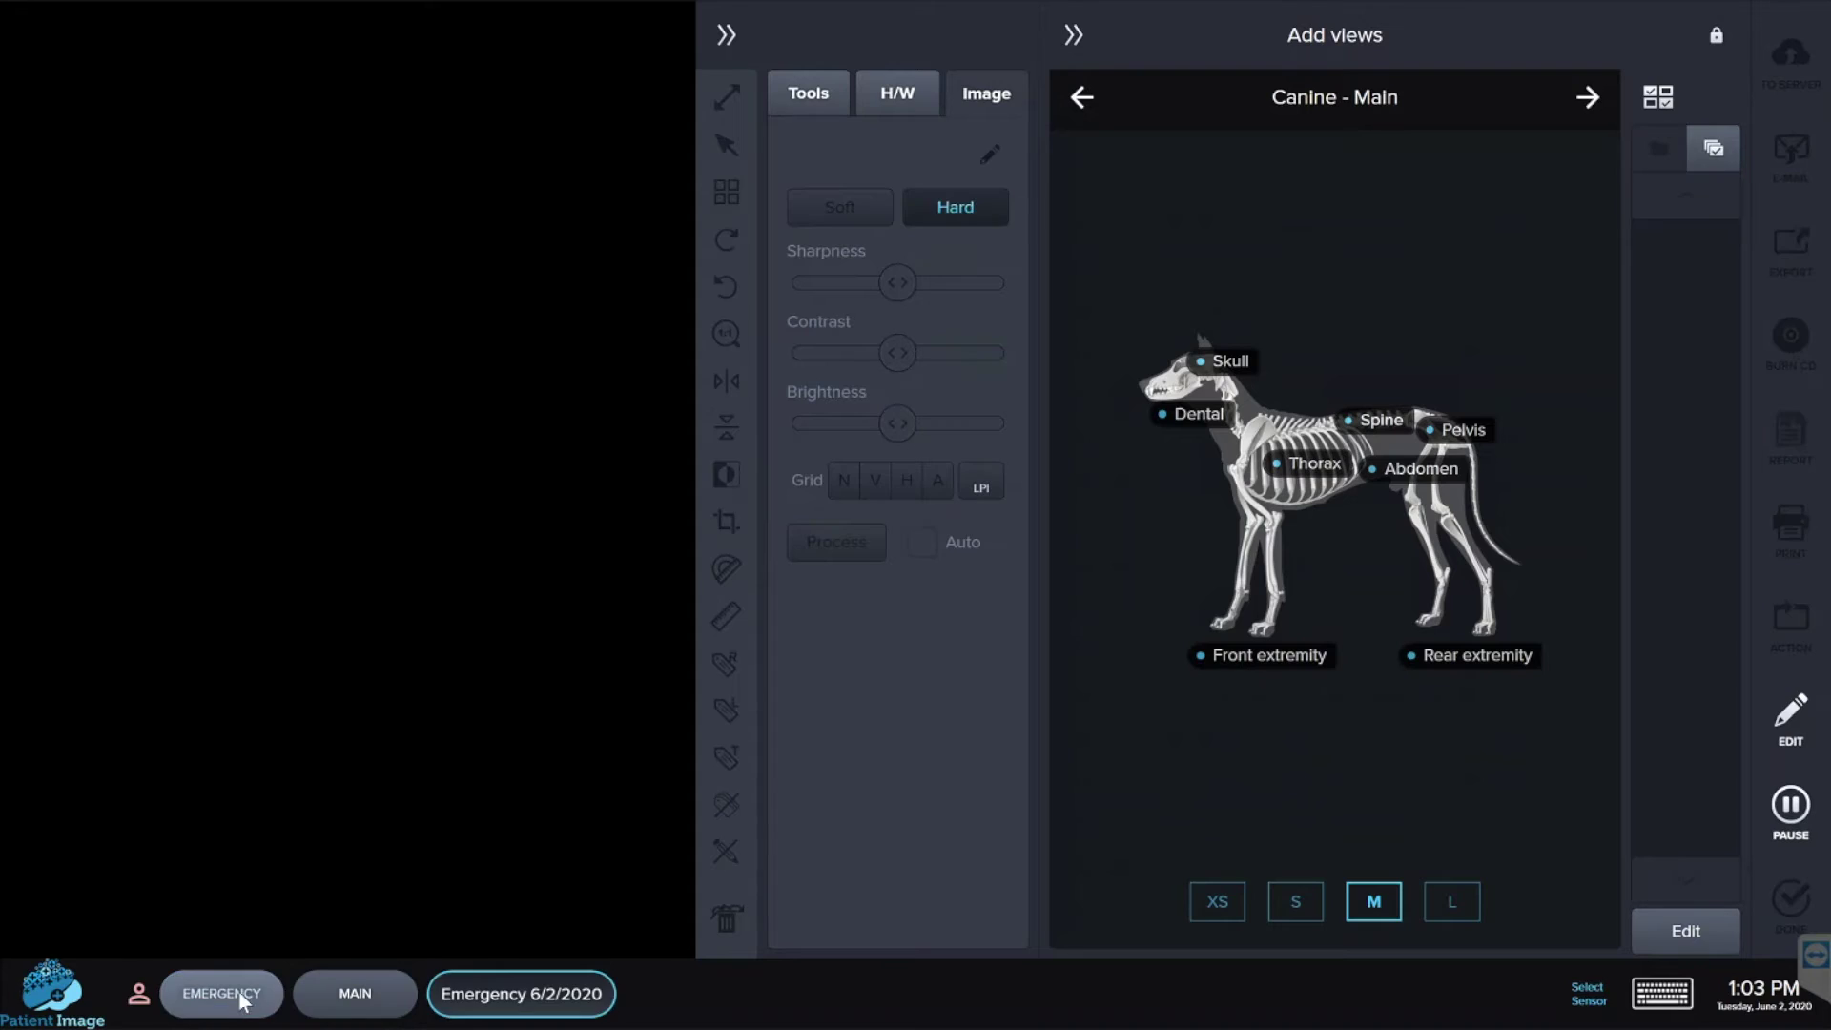
pyautogui.click(1168, 417)
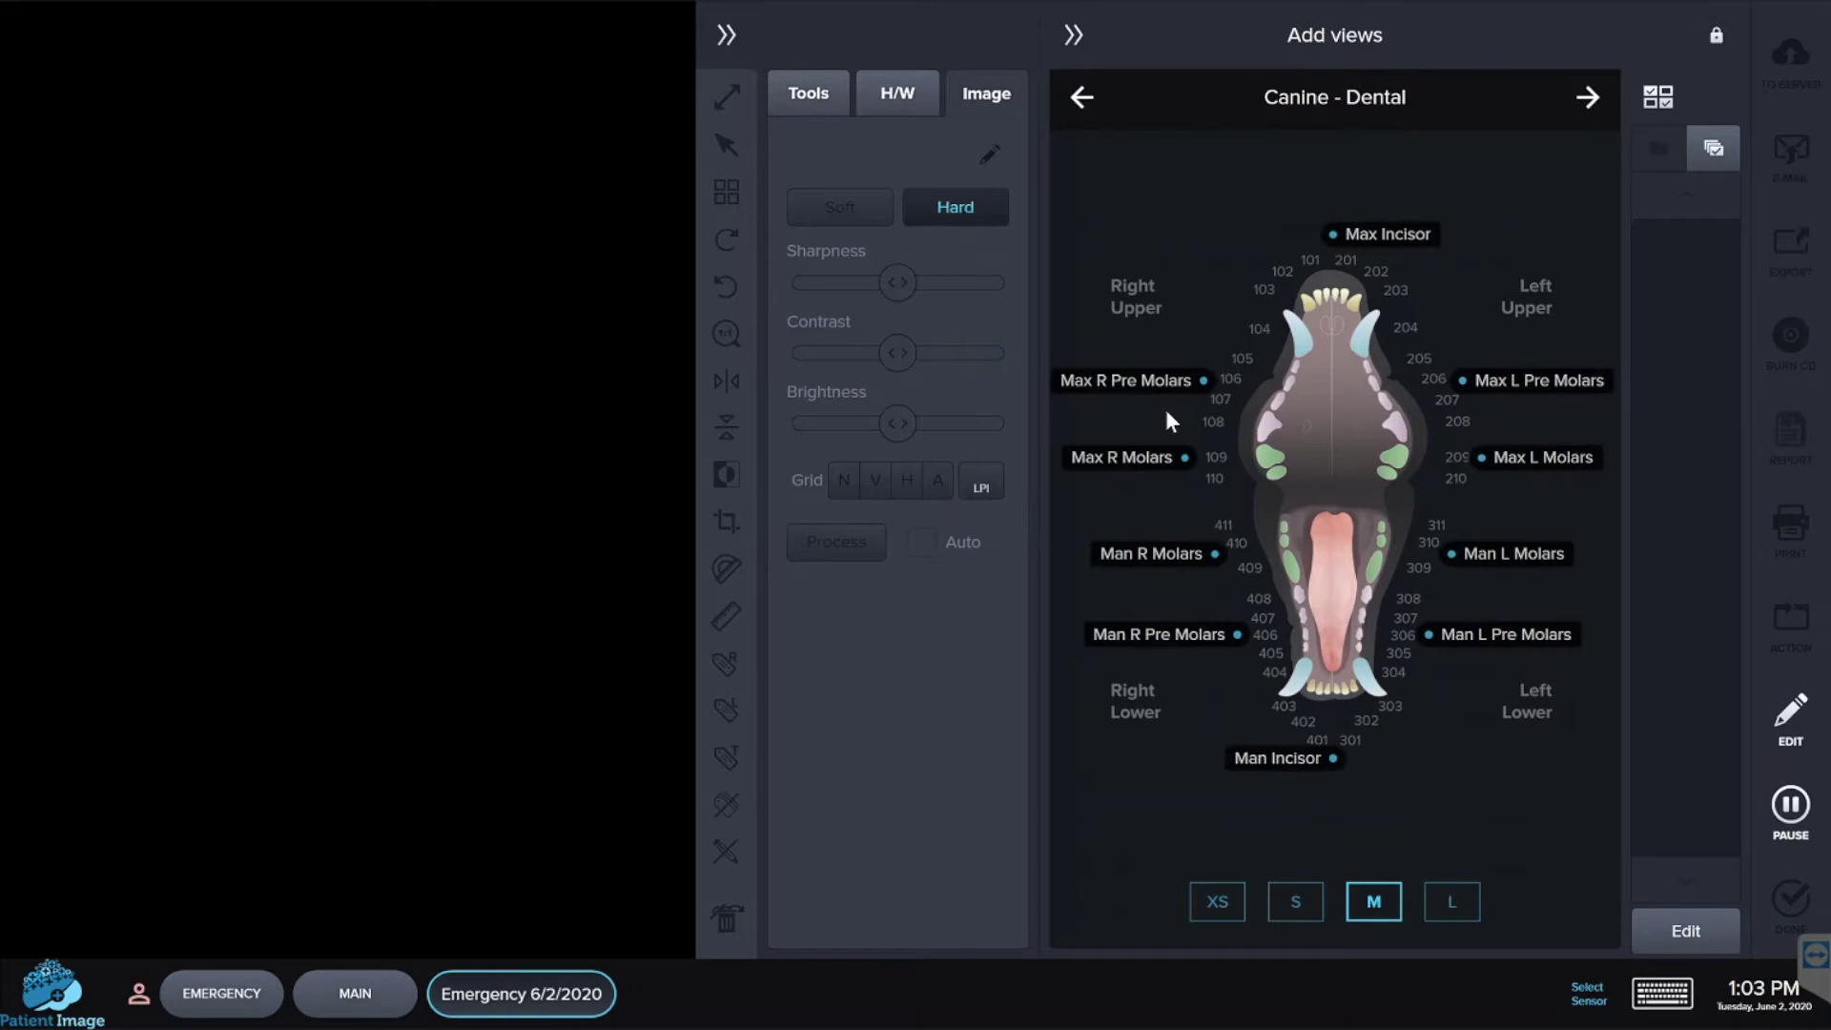
pyautogui.click(1332, 759)
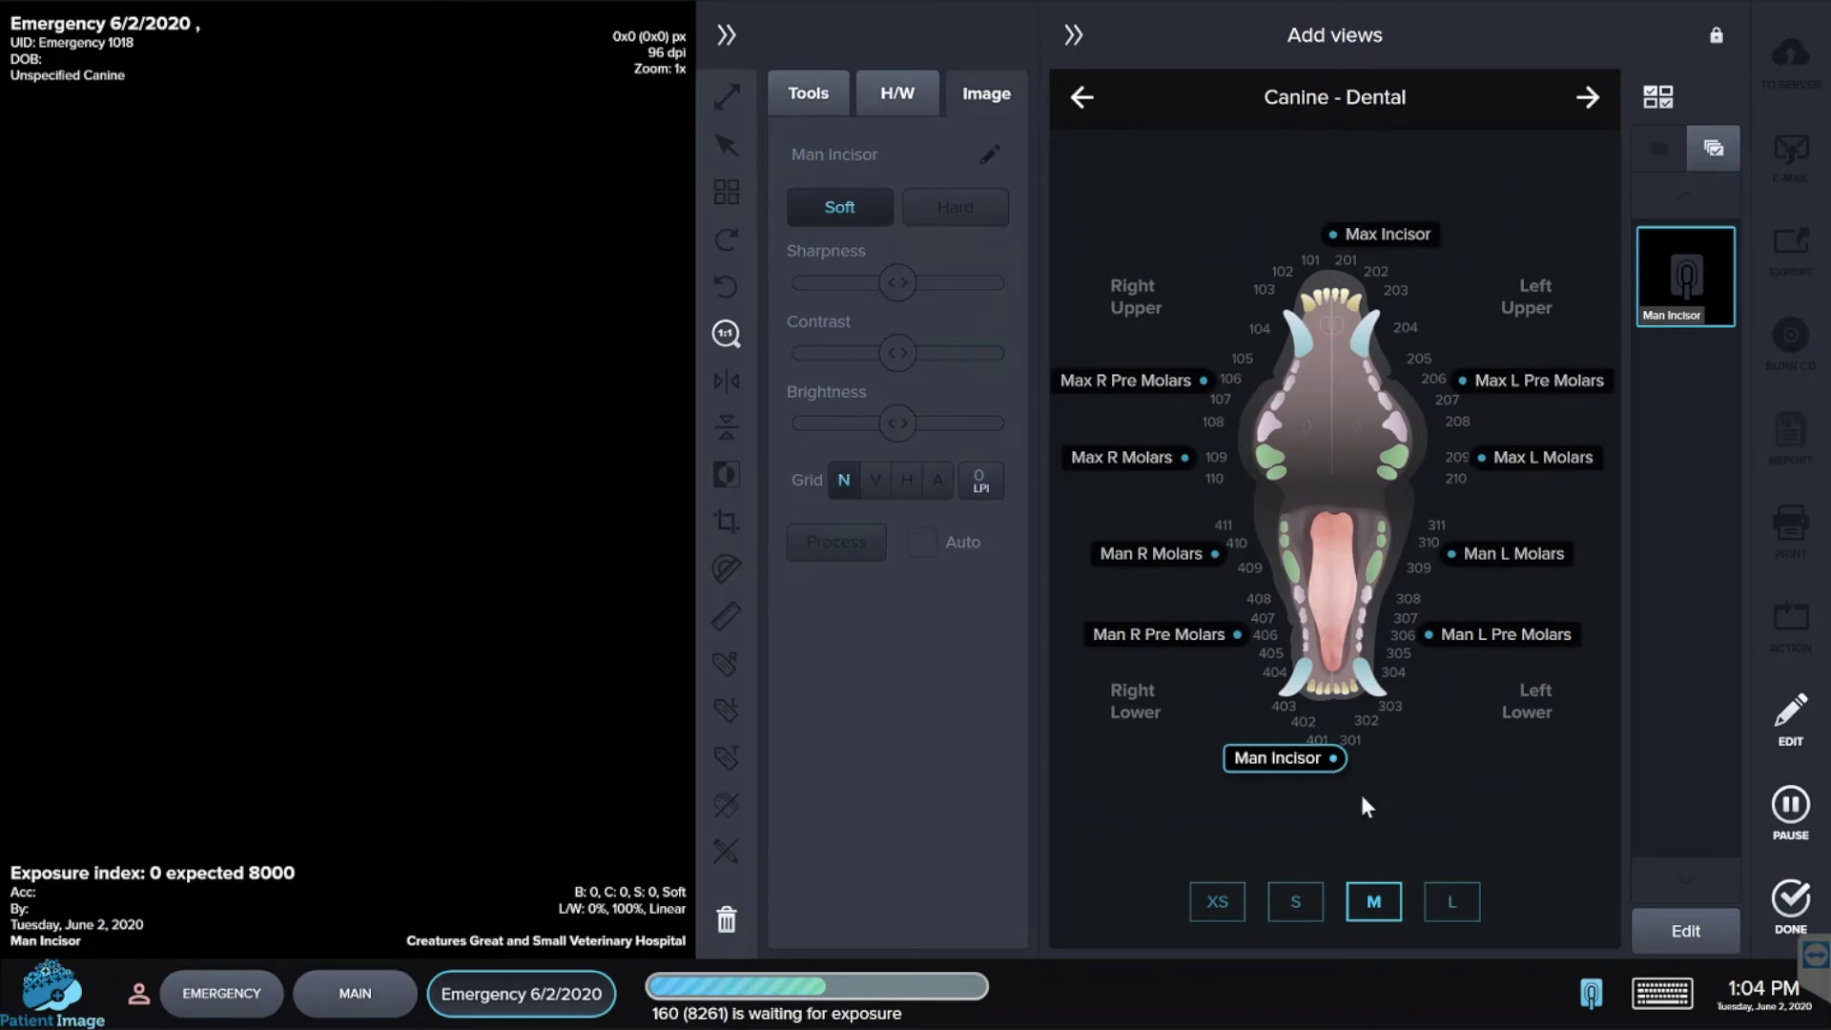
pyautogui.click(1429, 635)
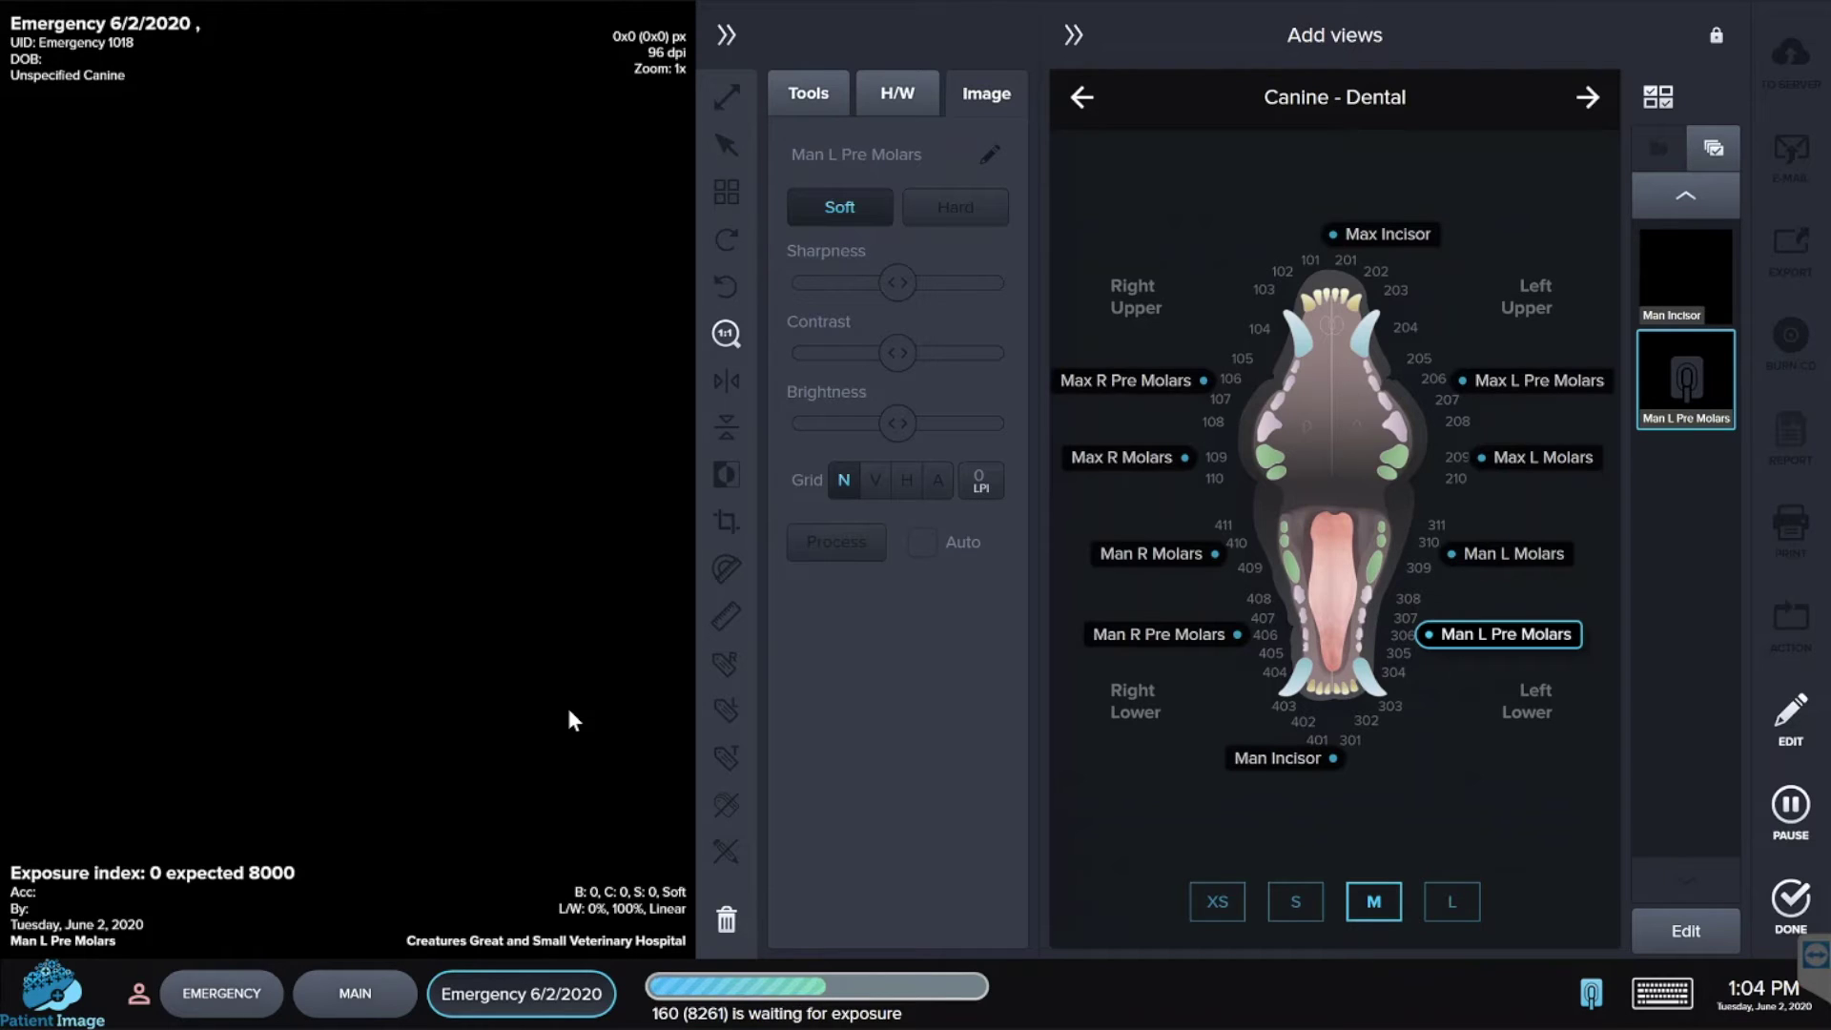
pyautogui.click(1791, 901)
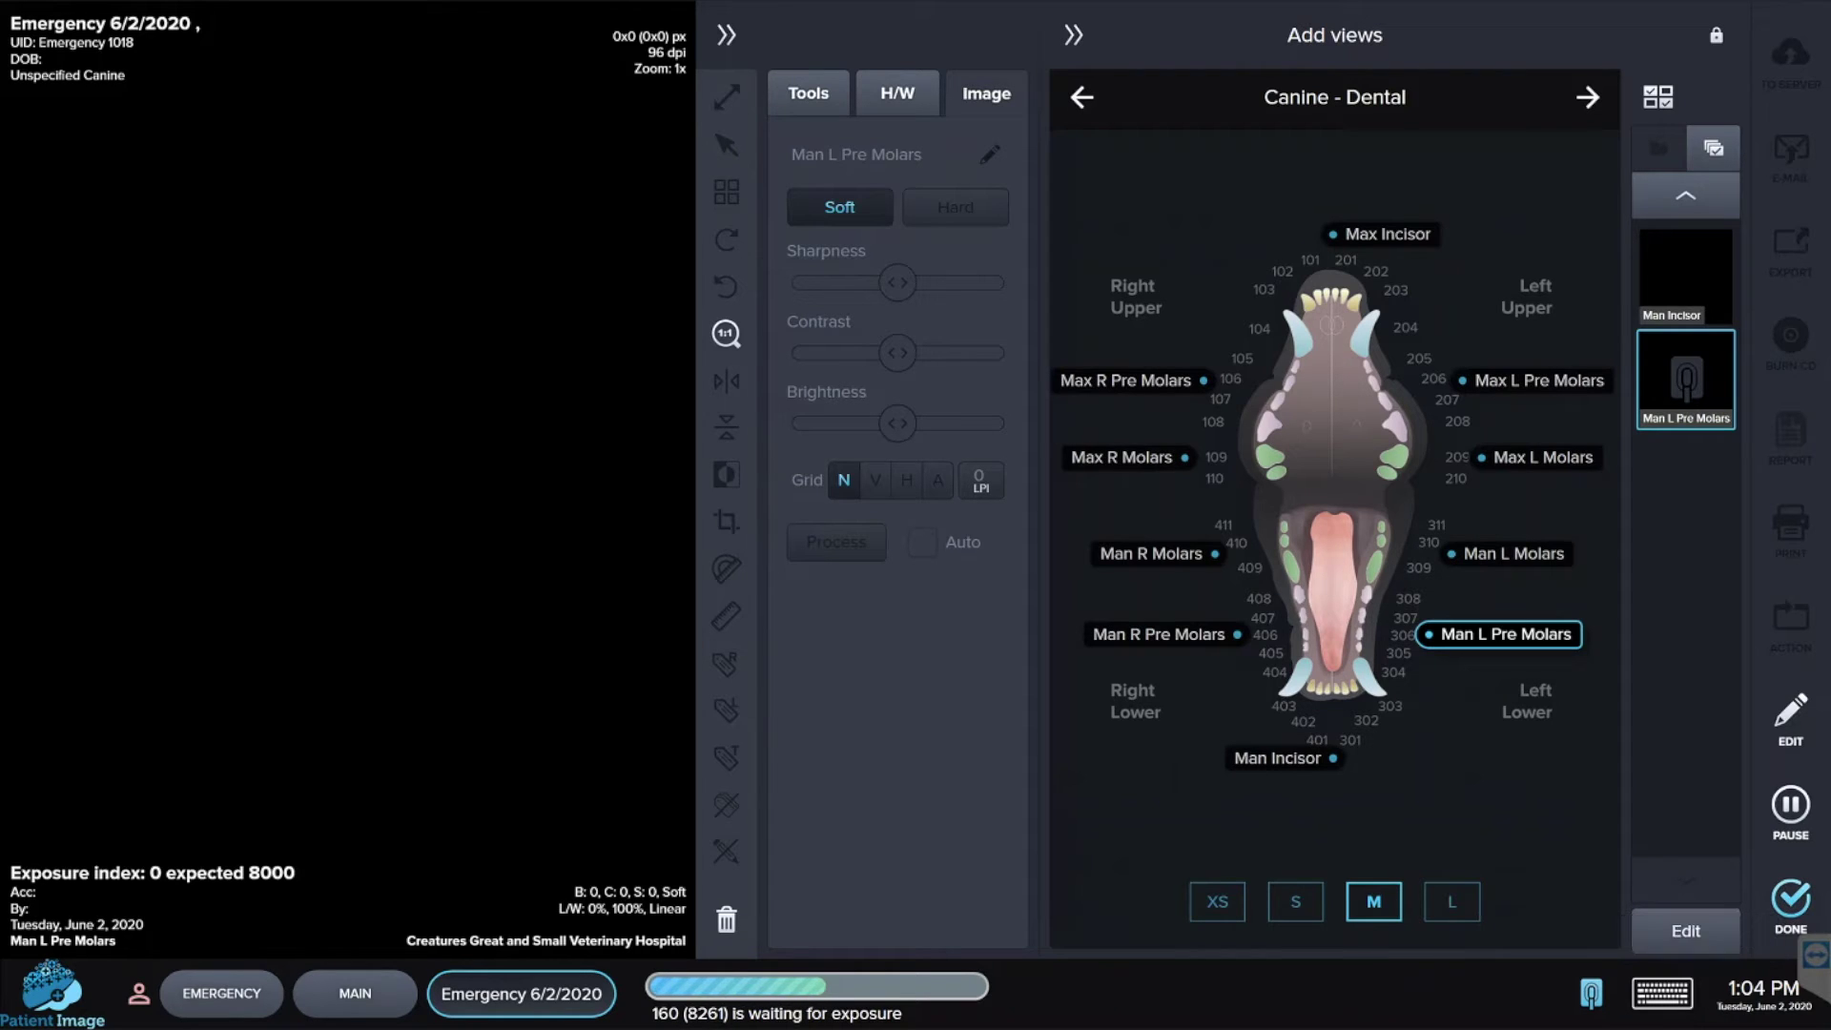
pyautogui.click(362, 997)
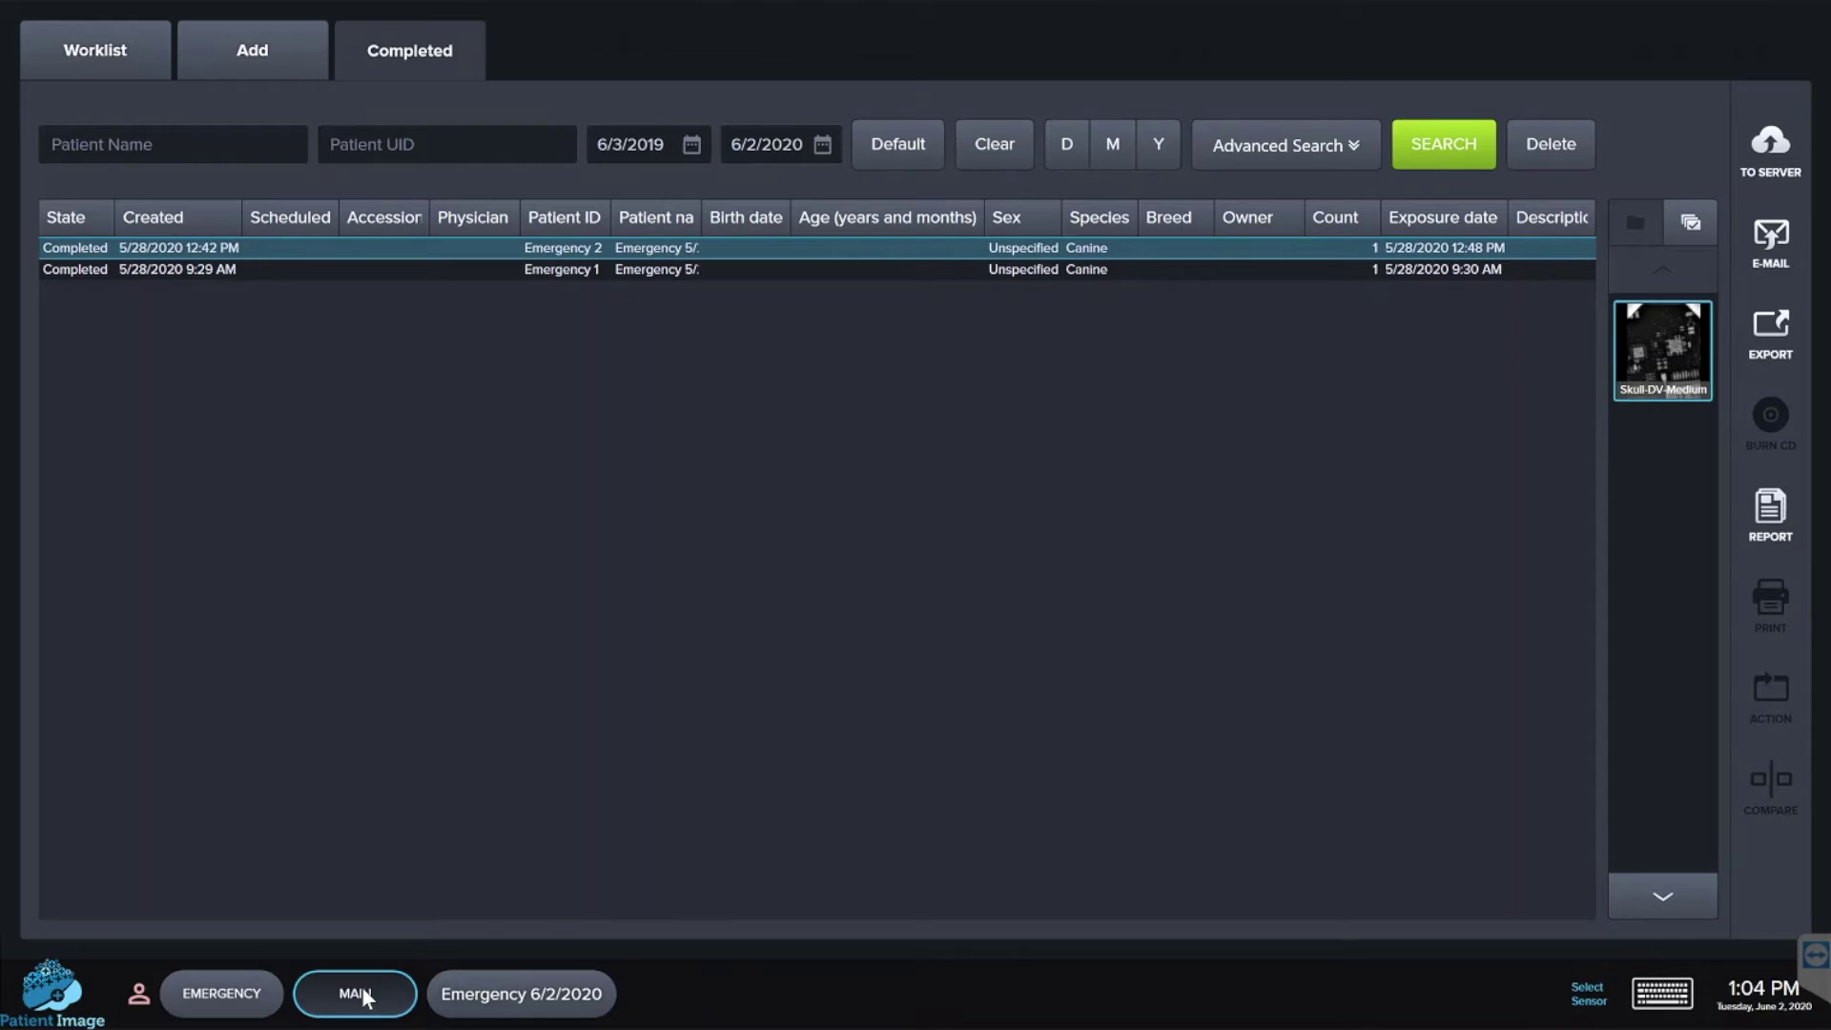
# - On the new-study form, enter the patient's ID and the patient's first and last name
pyautogui.click(256, 59)
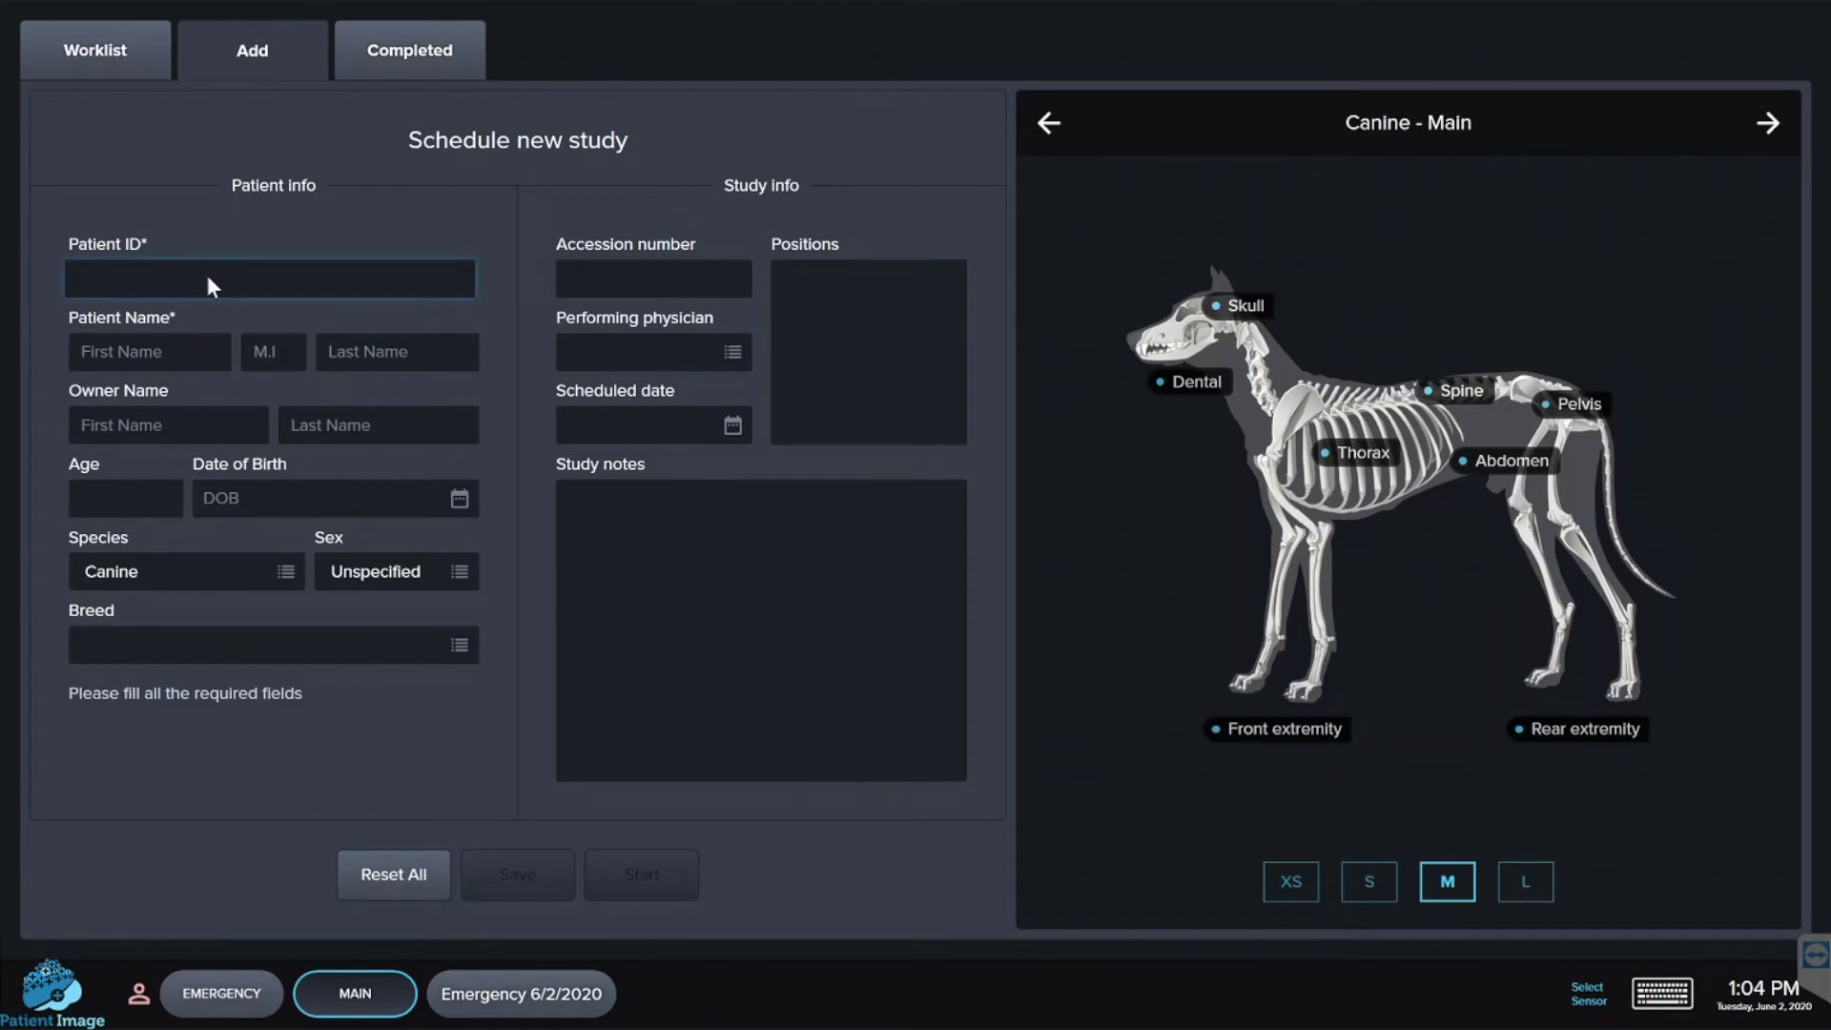
pyautogui.write('12345')
pyautogui.click(123, 353)
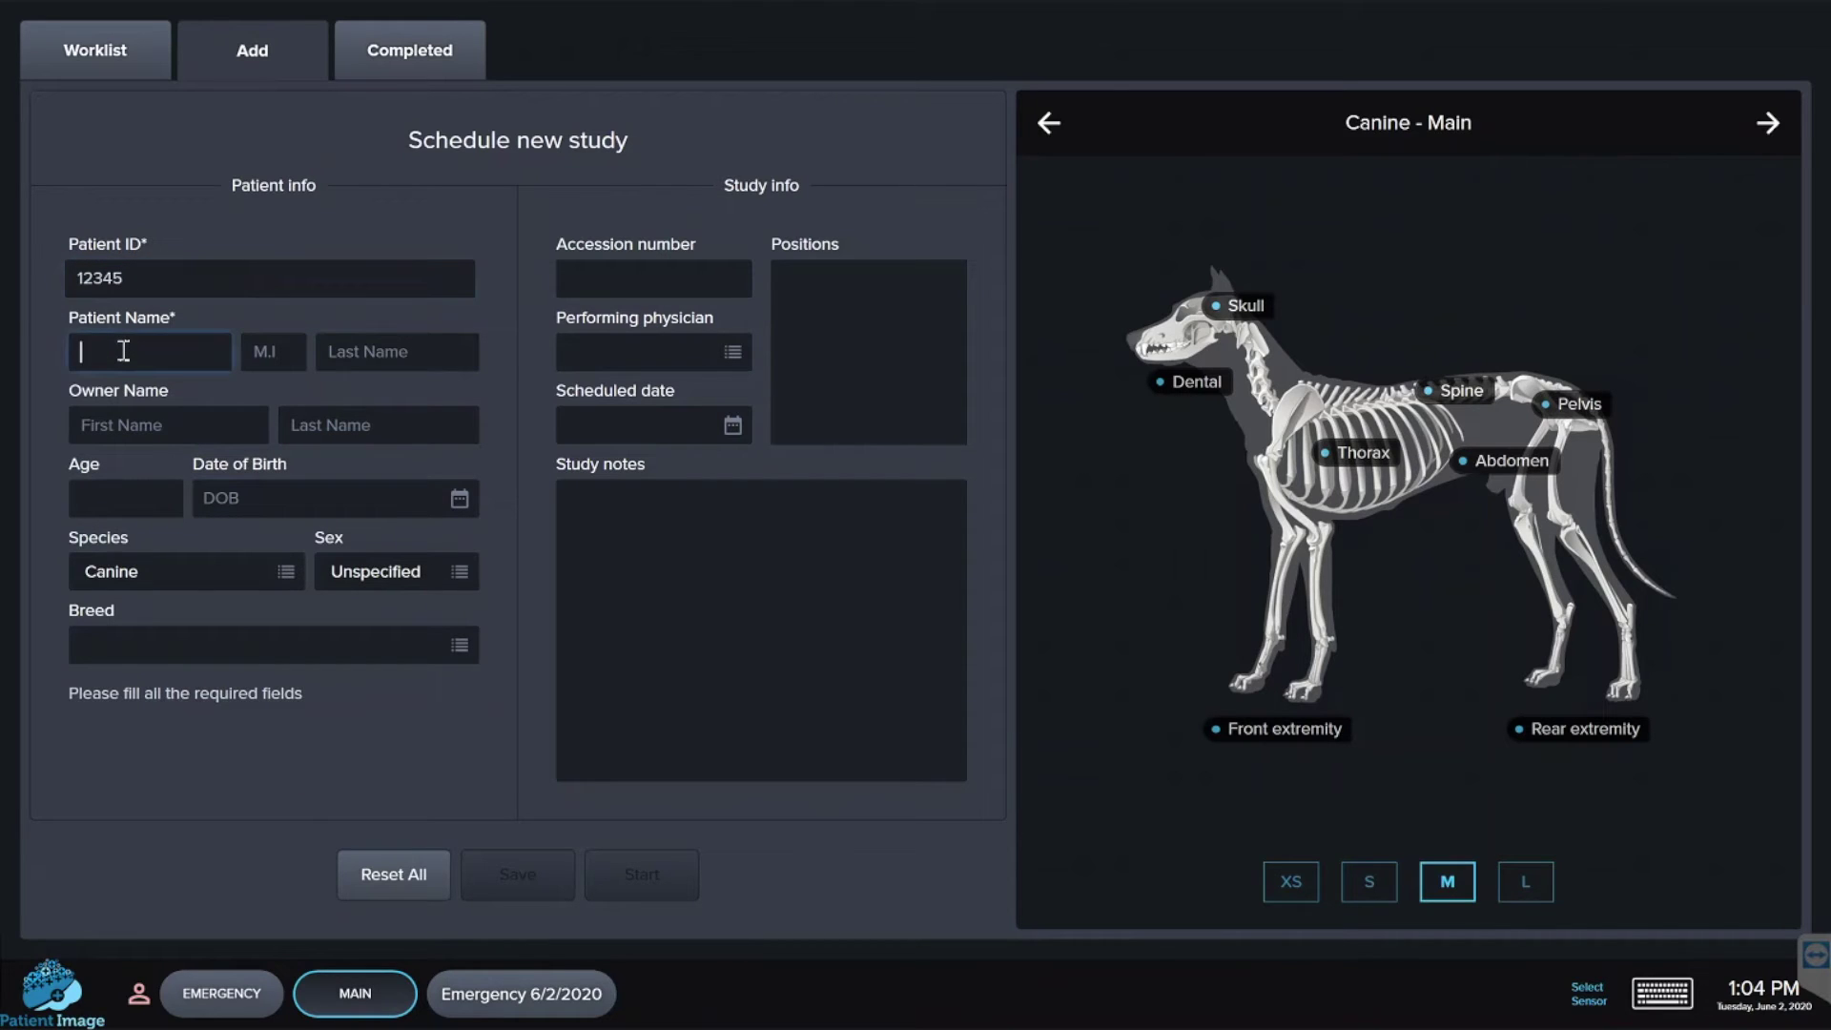
pyautogui.press('Tab')
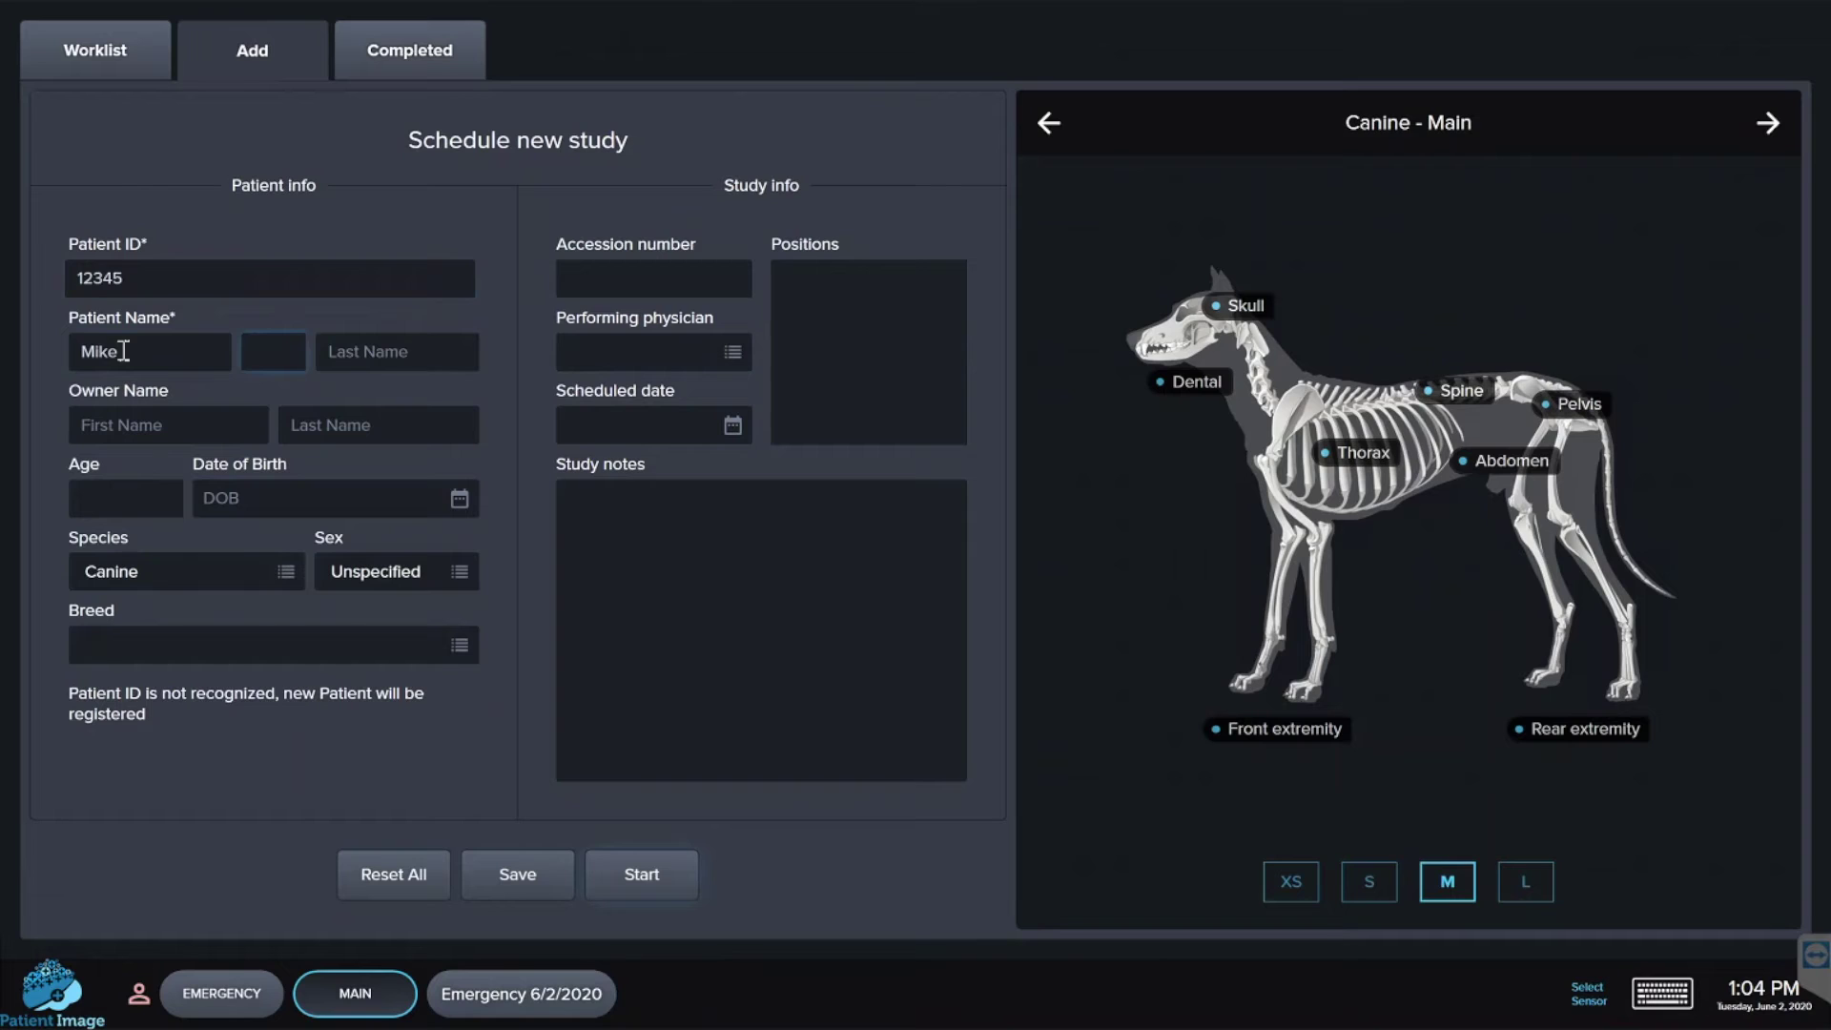
pyautogui.press('Tab')
pyautogui.click(163, 355)
pyautogui.write('Fluffy')
pyautogui.press('Tab')
pyautogui.press('Tab')
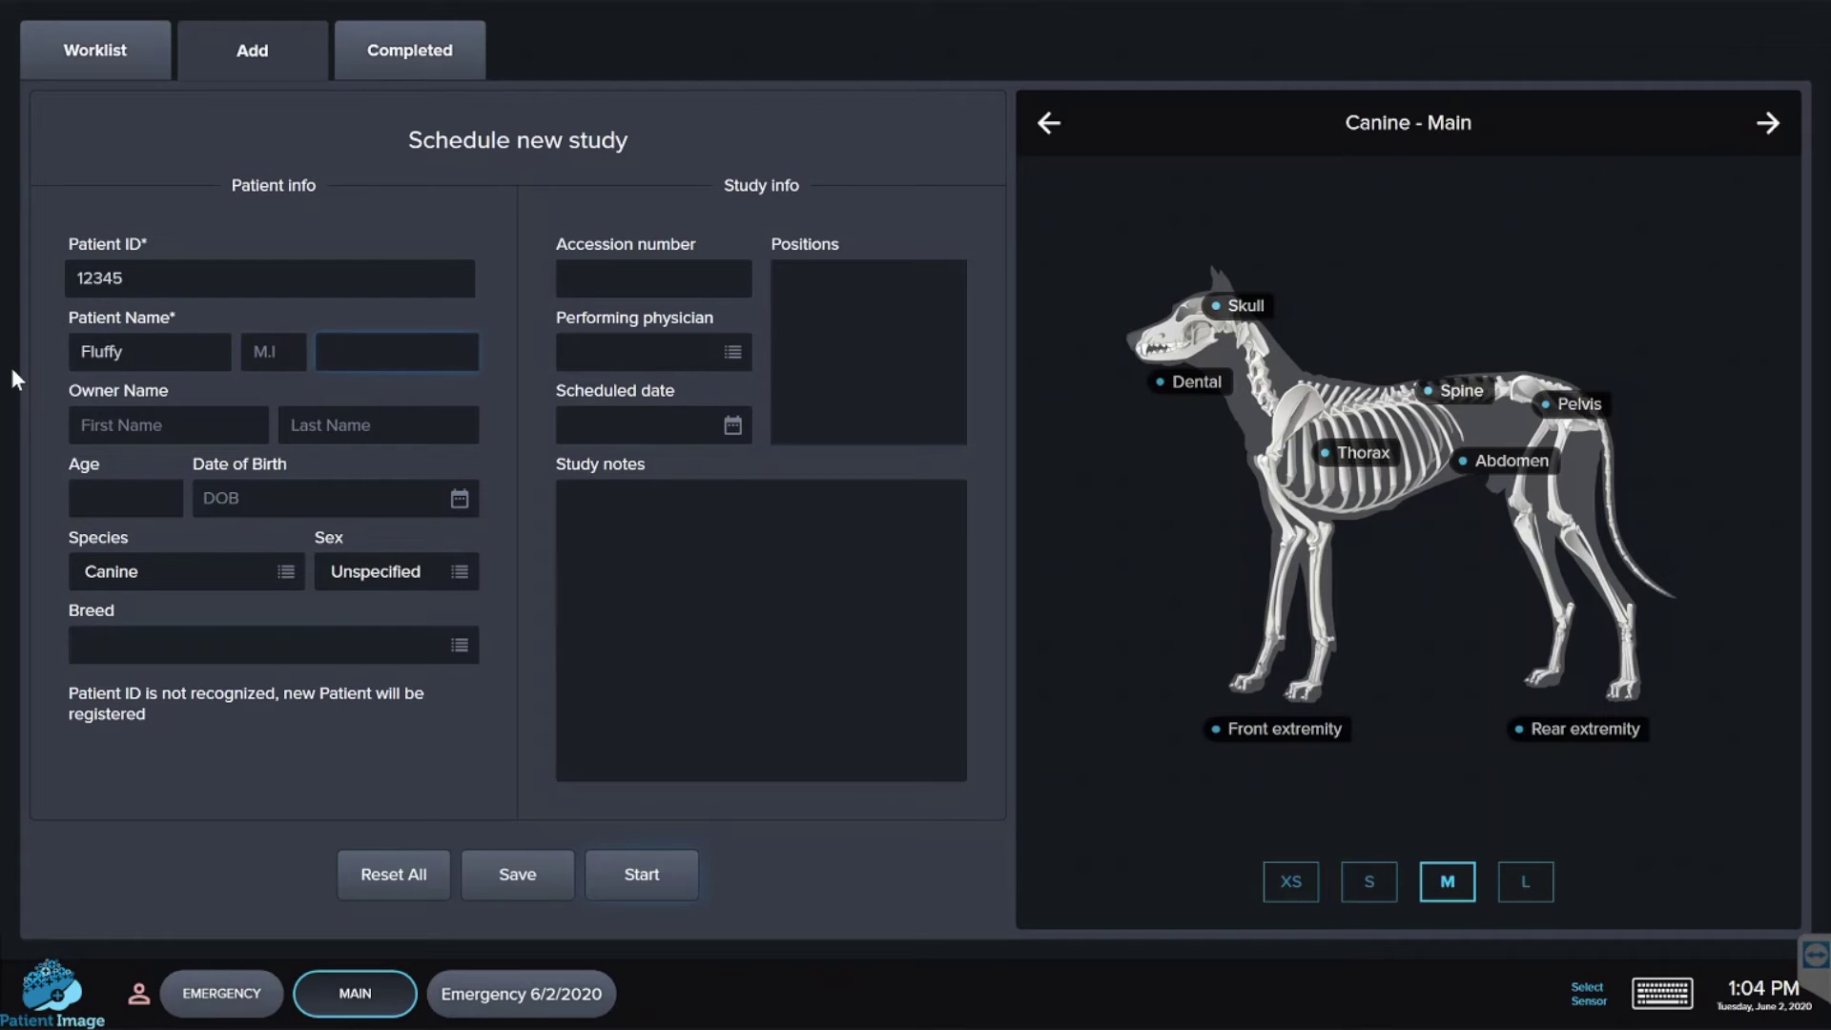
pyautogui.write('J')
pyautogui.press('BackSpace')
# - Set the patient's age to 12 and sex to Male, and fill in the owner's name
pyautogui.click(123, 504)
pyautogui.write('12y 0m')
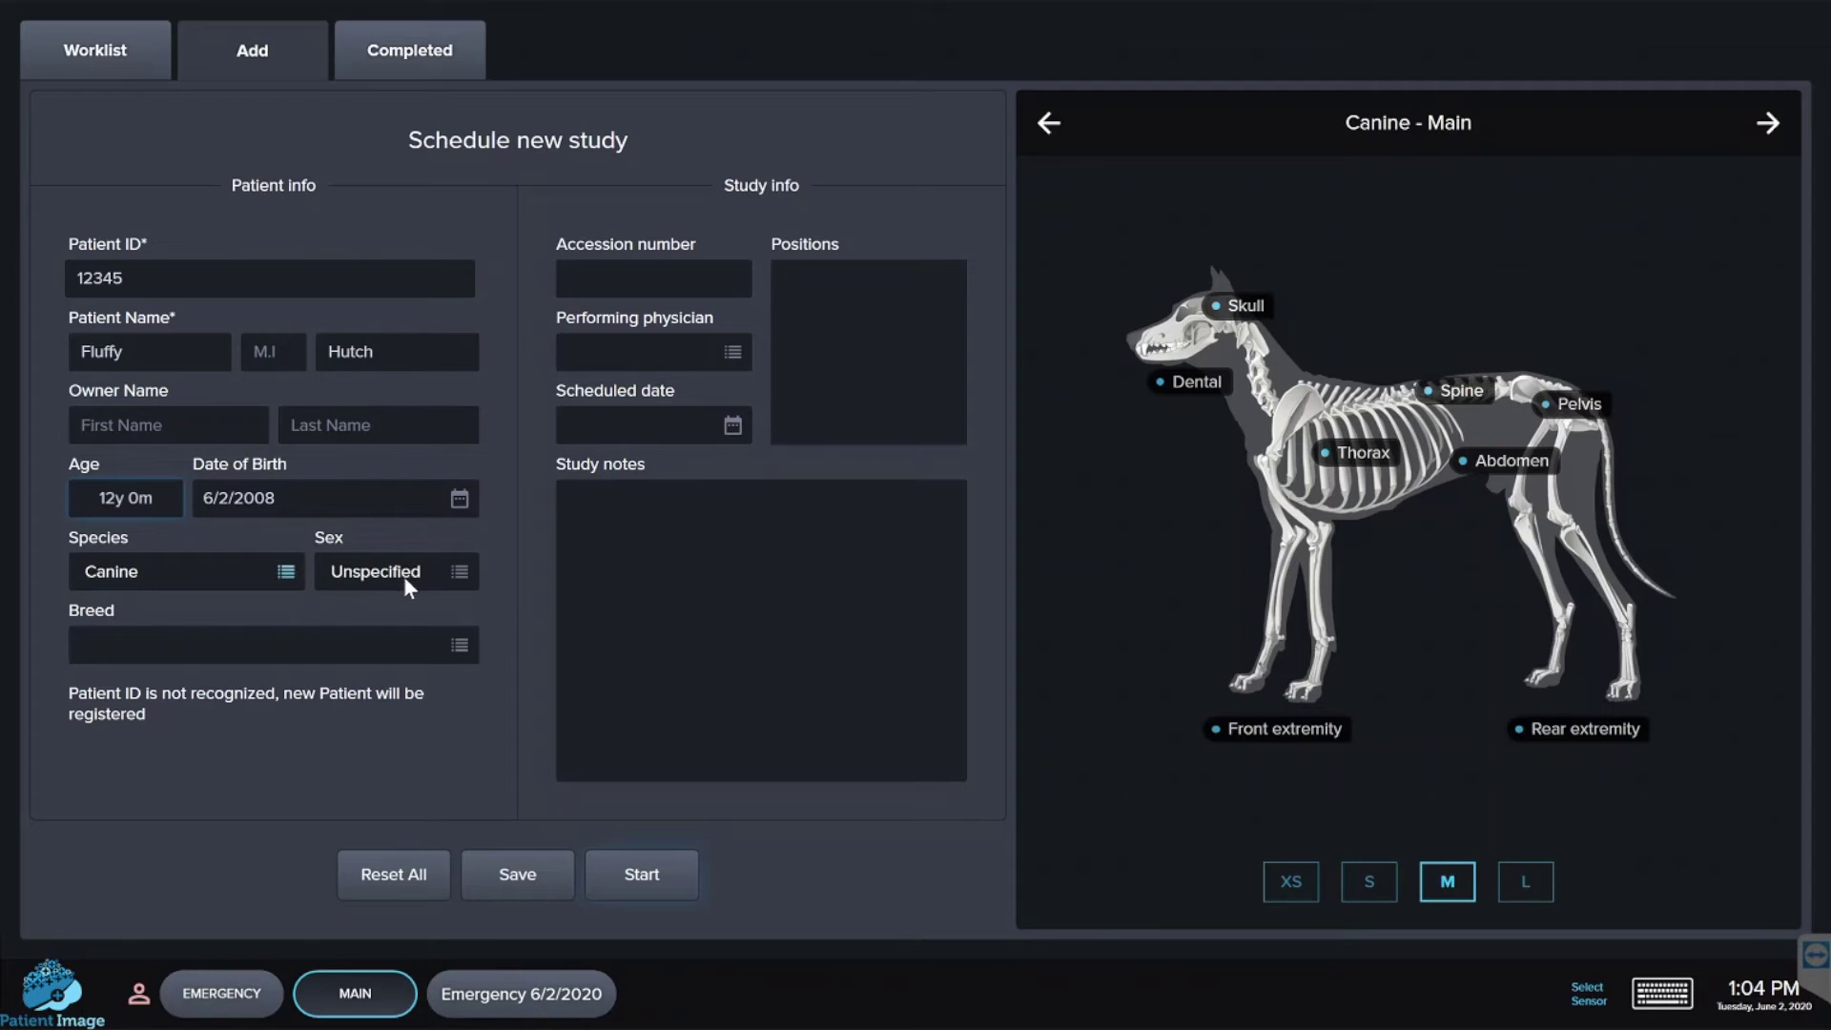
pyautogui.click(452, 570)
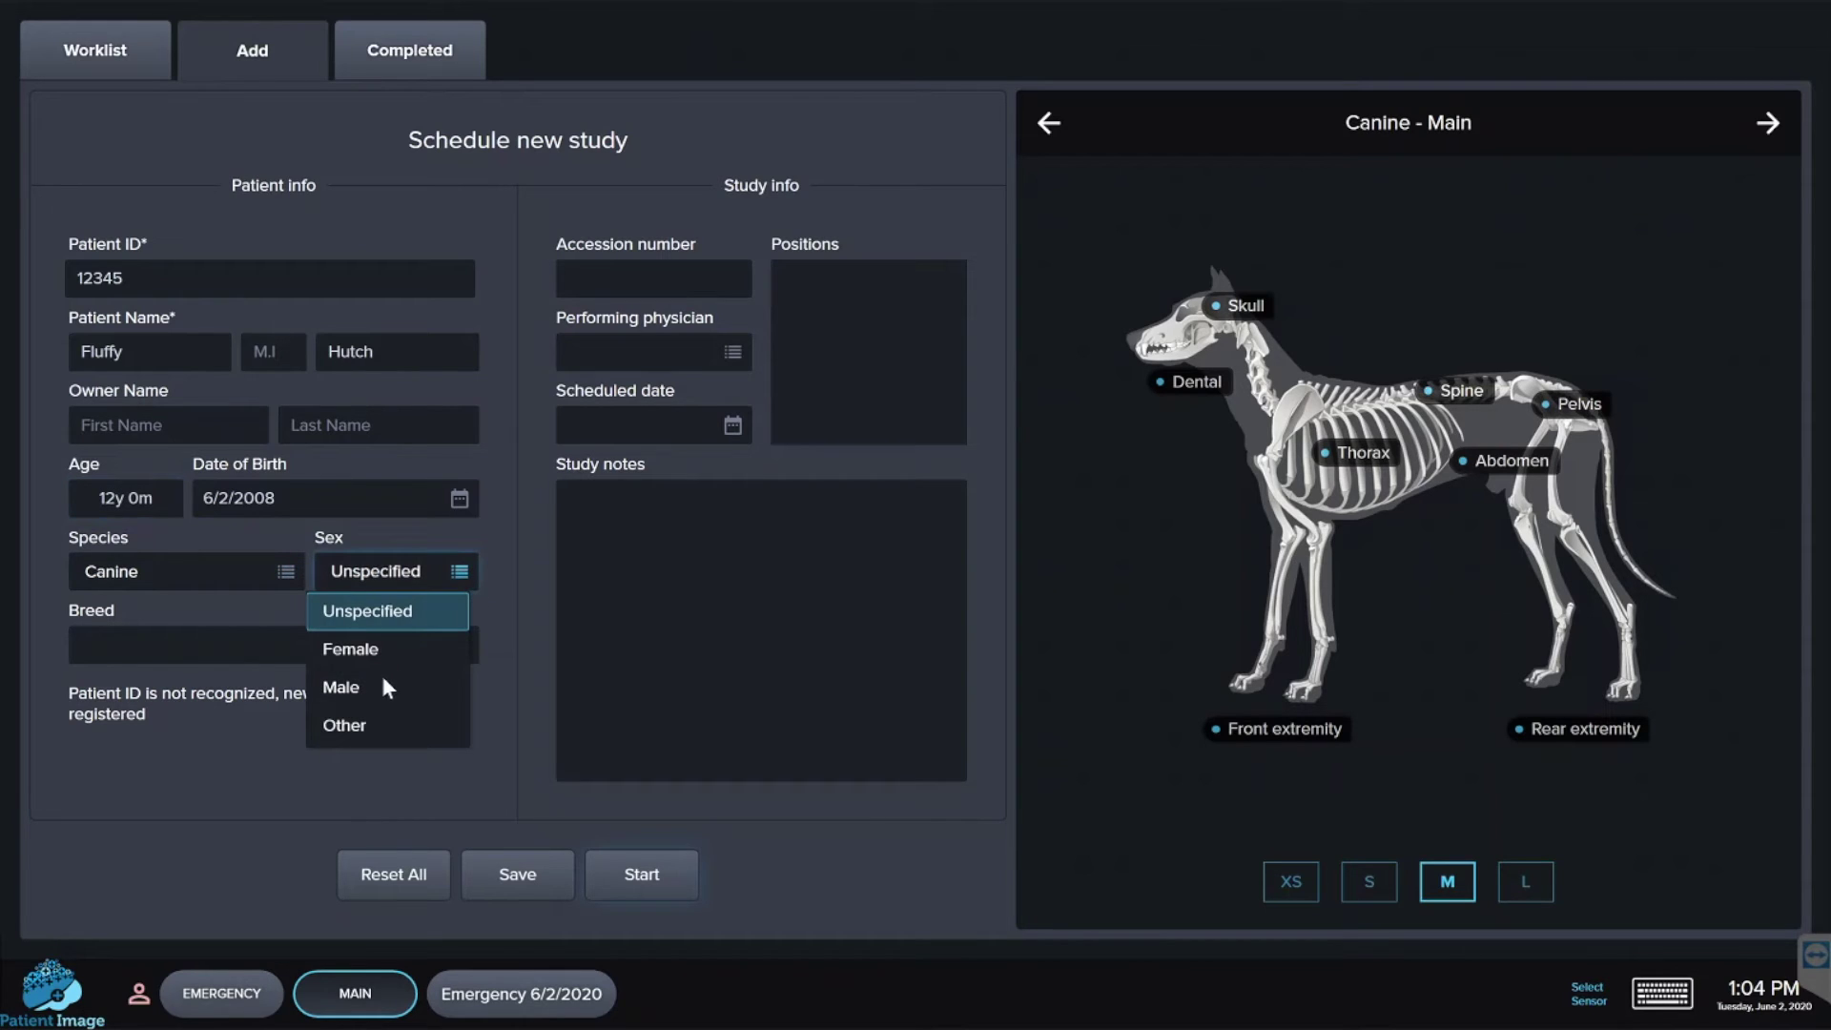
pyautogui.click(369, 699)
pyautogui.click(158, 427)
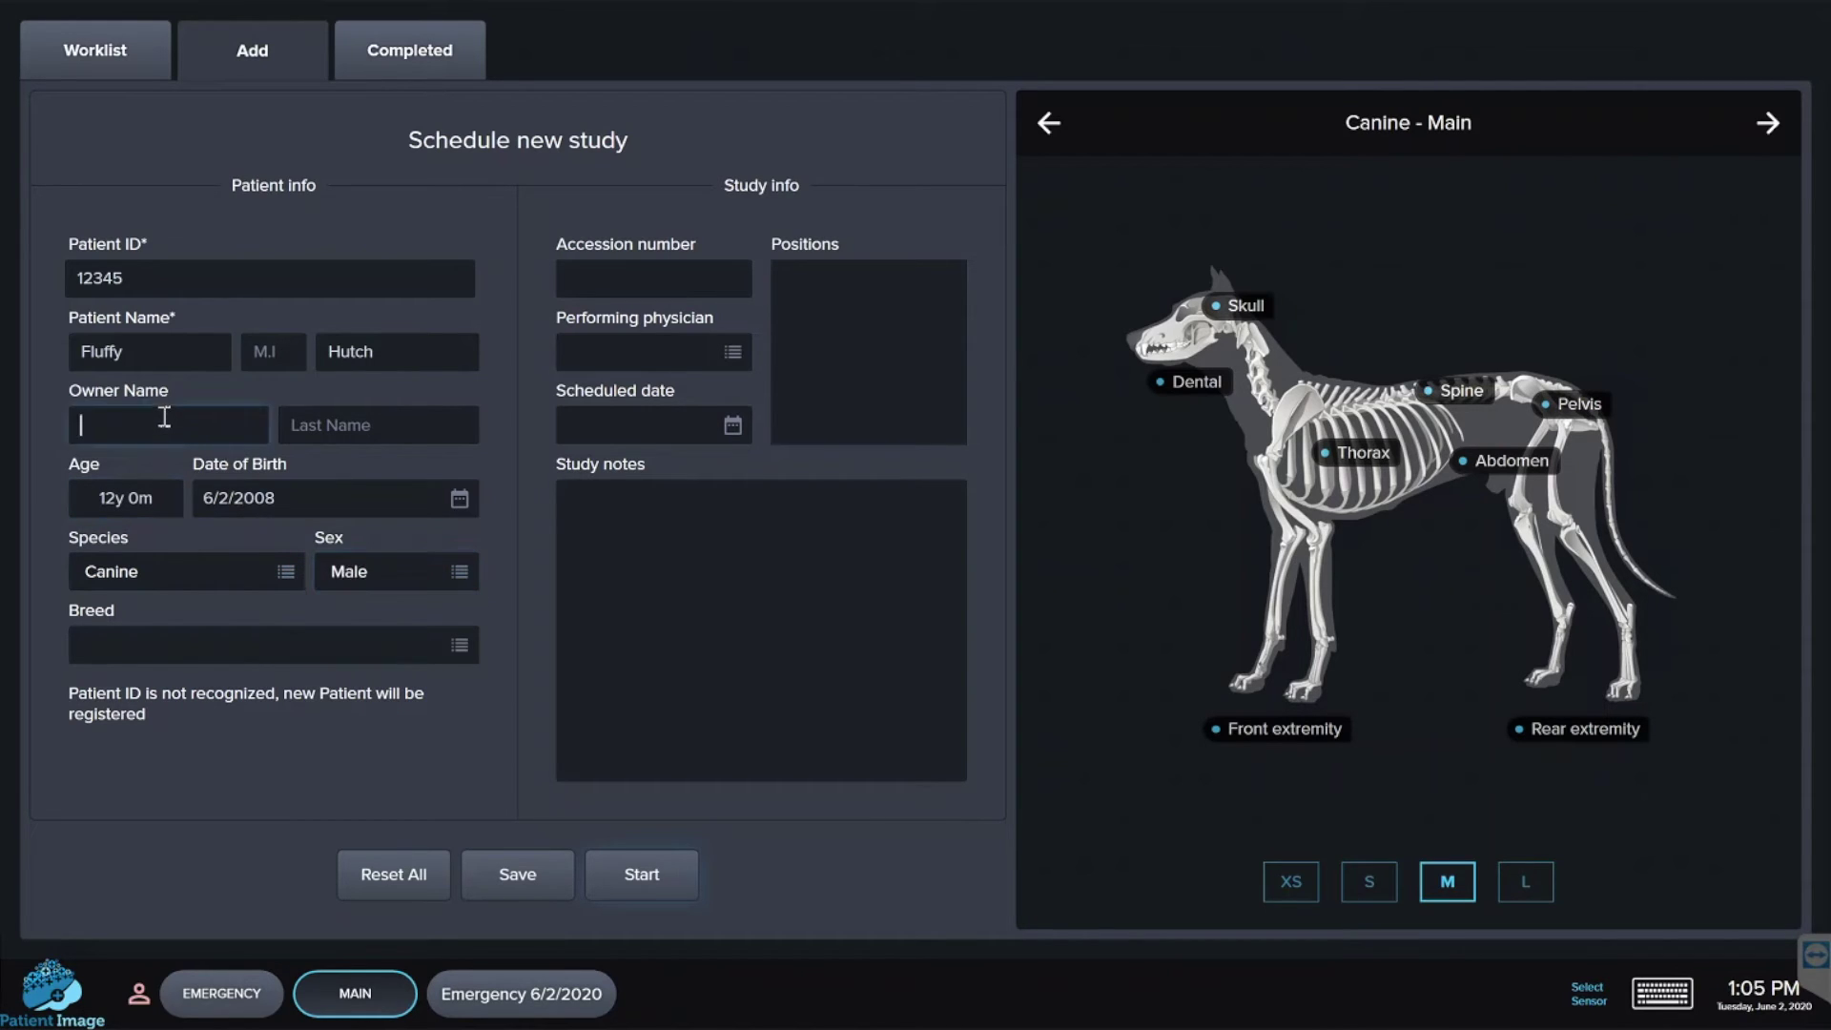
pyautogui.press('Tab')
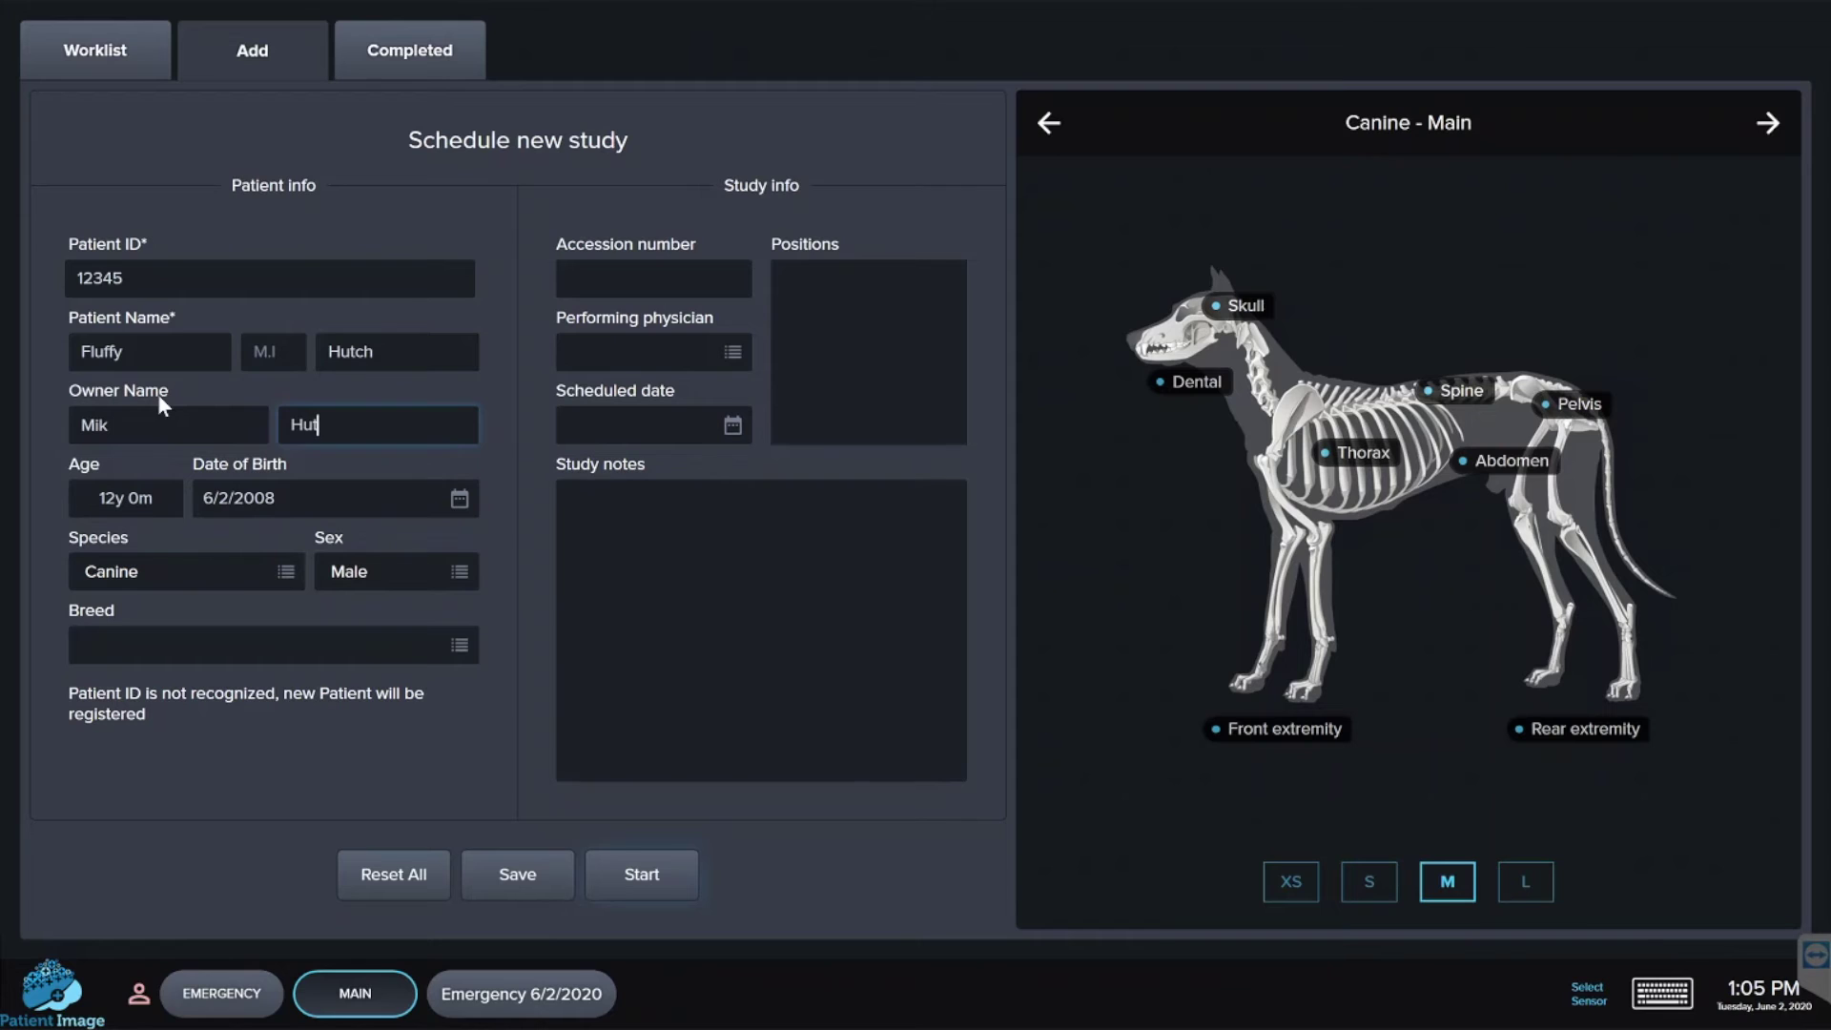
# - Add a Max Incisor view to the canine dental study and start acquiring images
pyautogui.click(1161, 385)
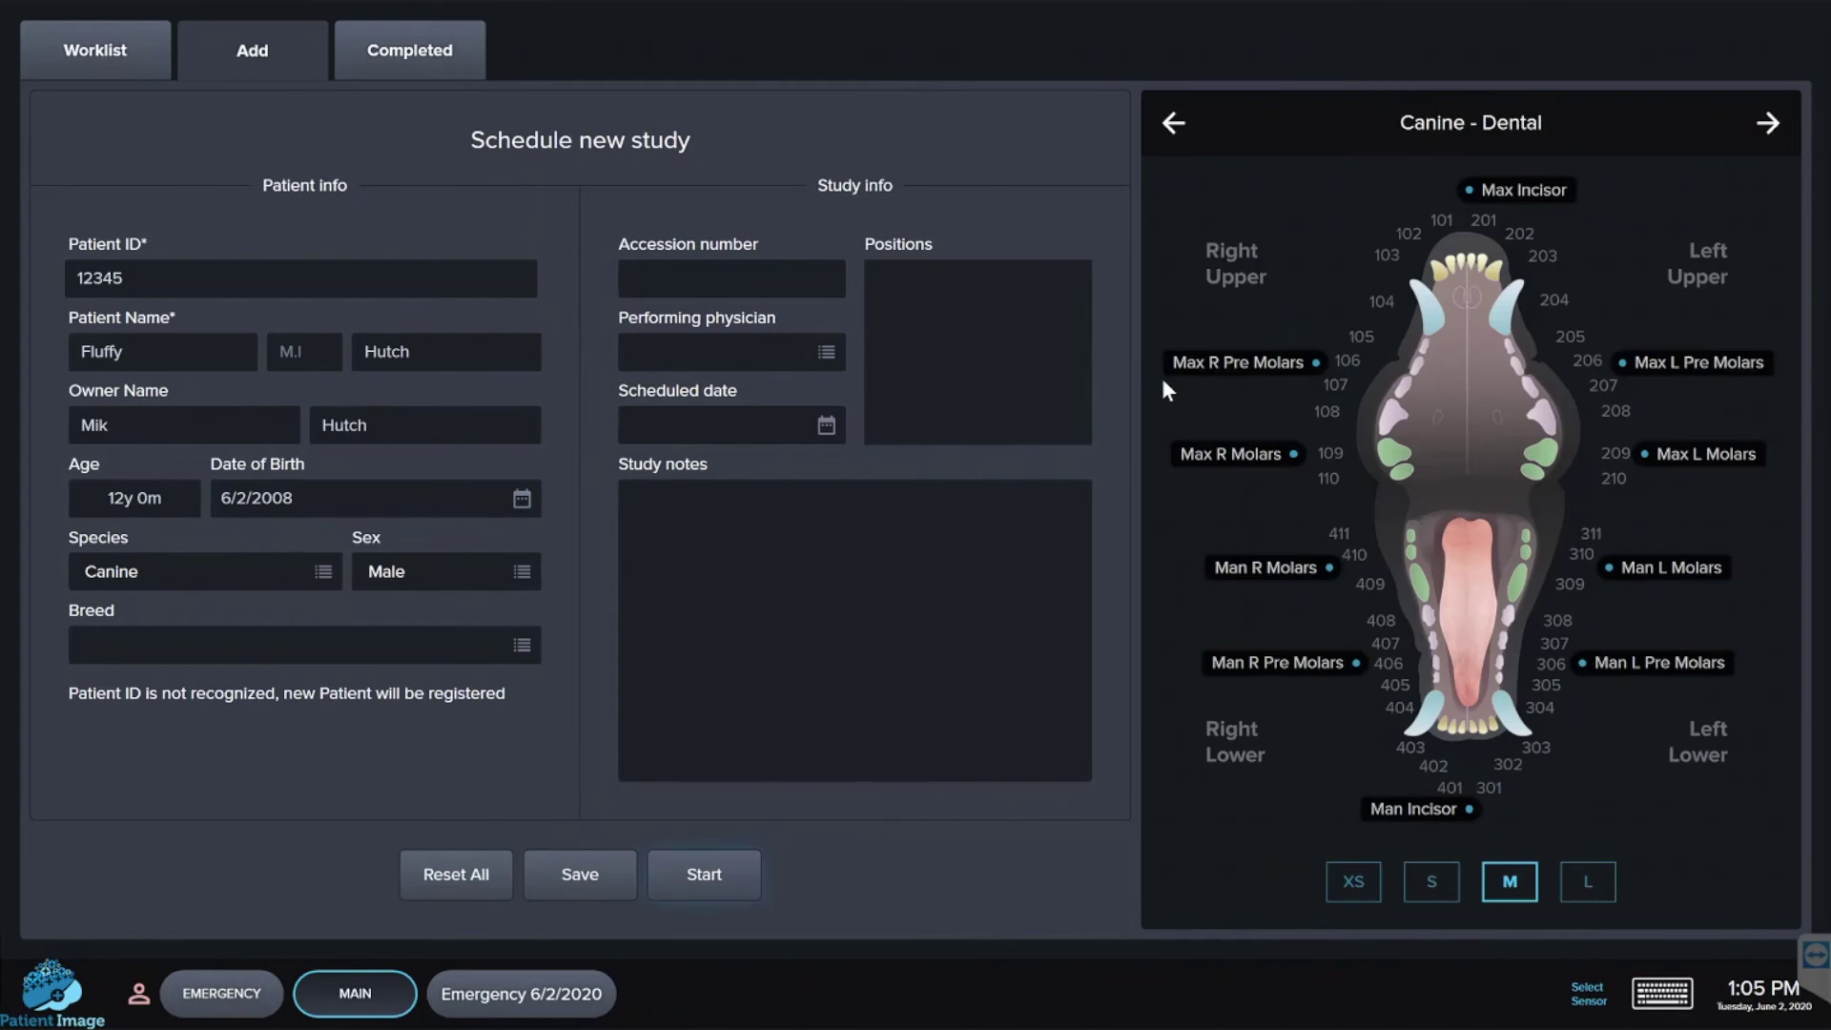
pyautogui.click(1473, 187)
pyautogui.click(729, 877)
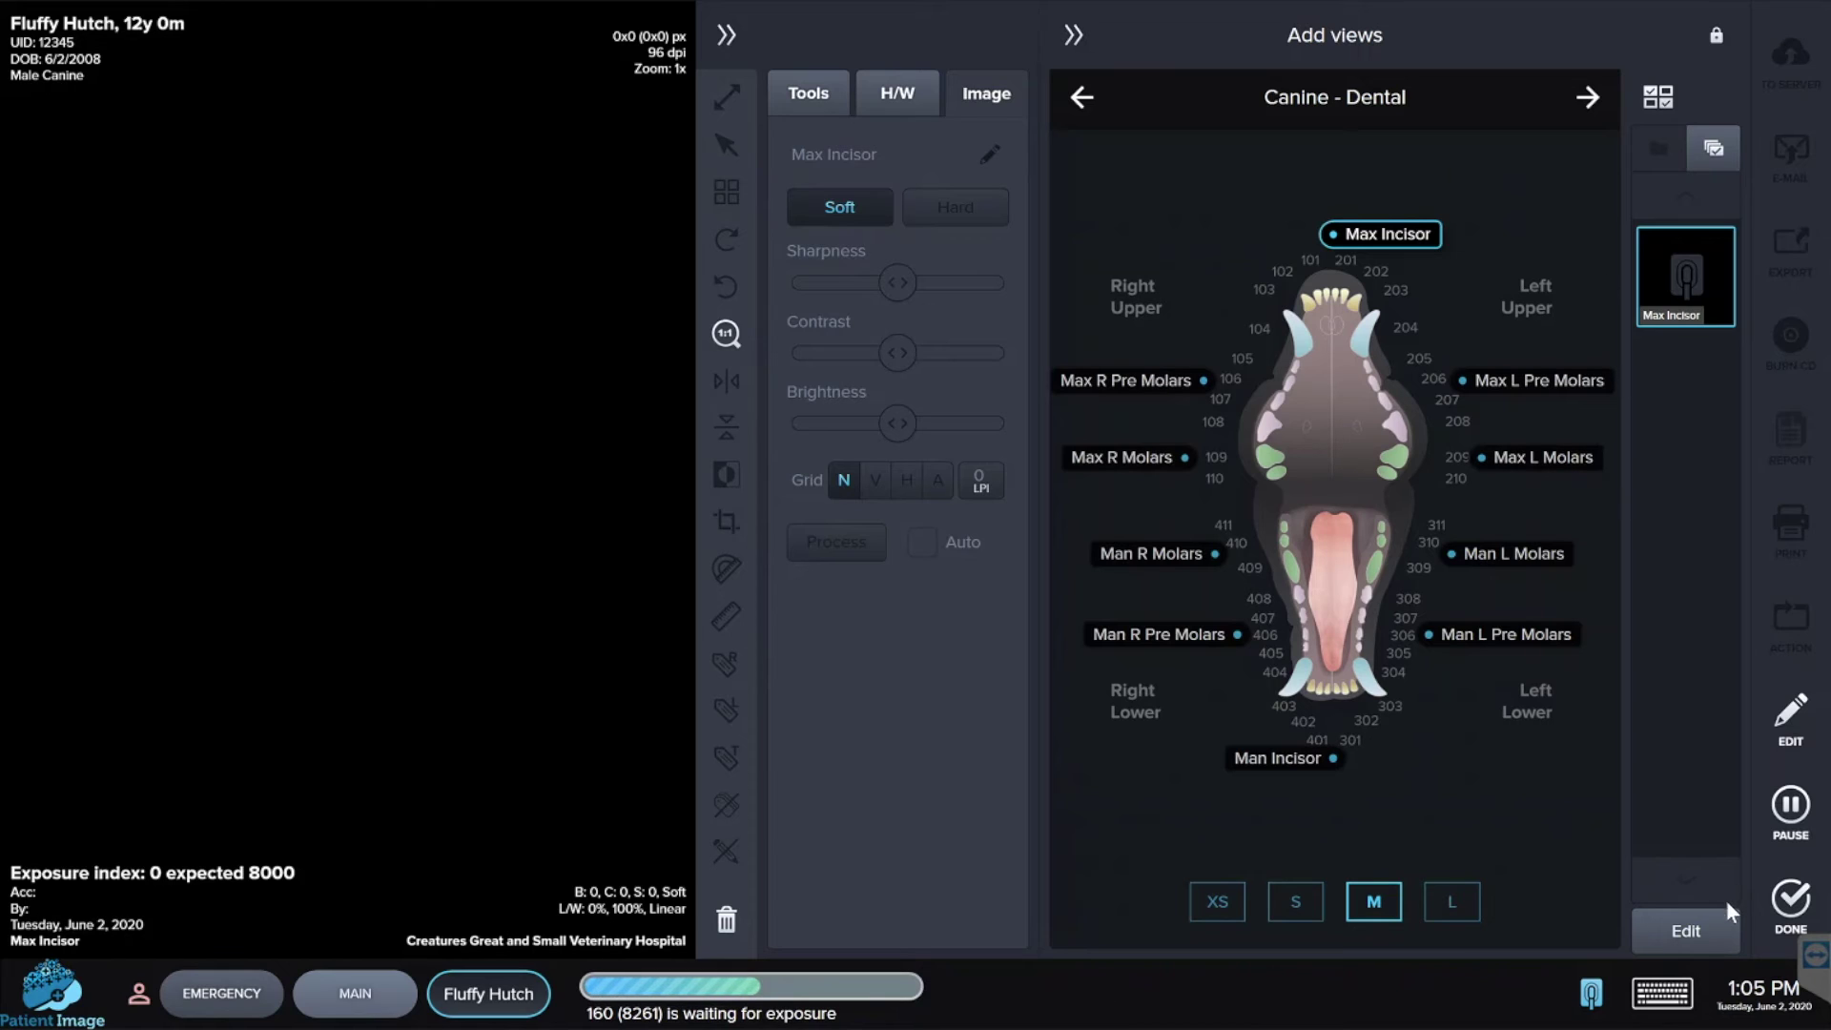
# - Complete the study and send it to the Voyance VPACS server
pyautogui.click(1781, 898)
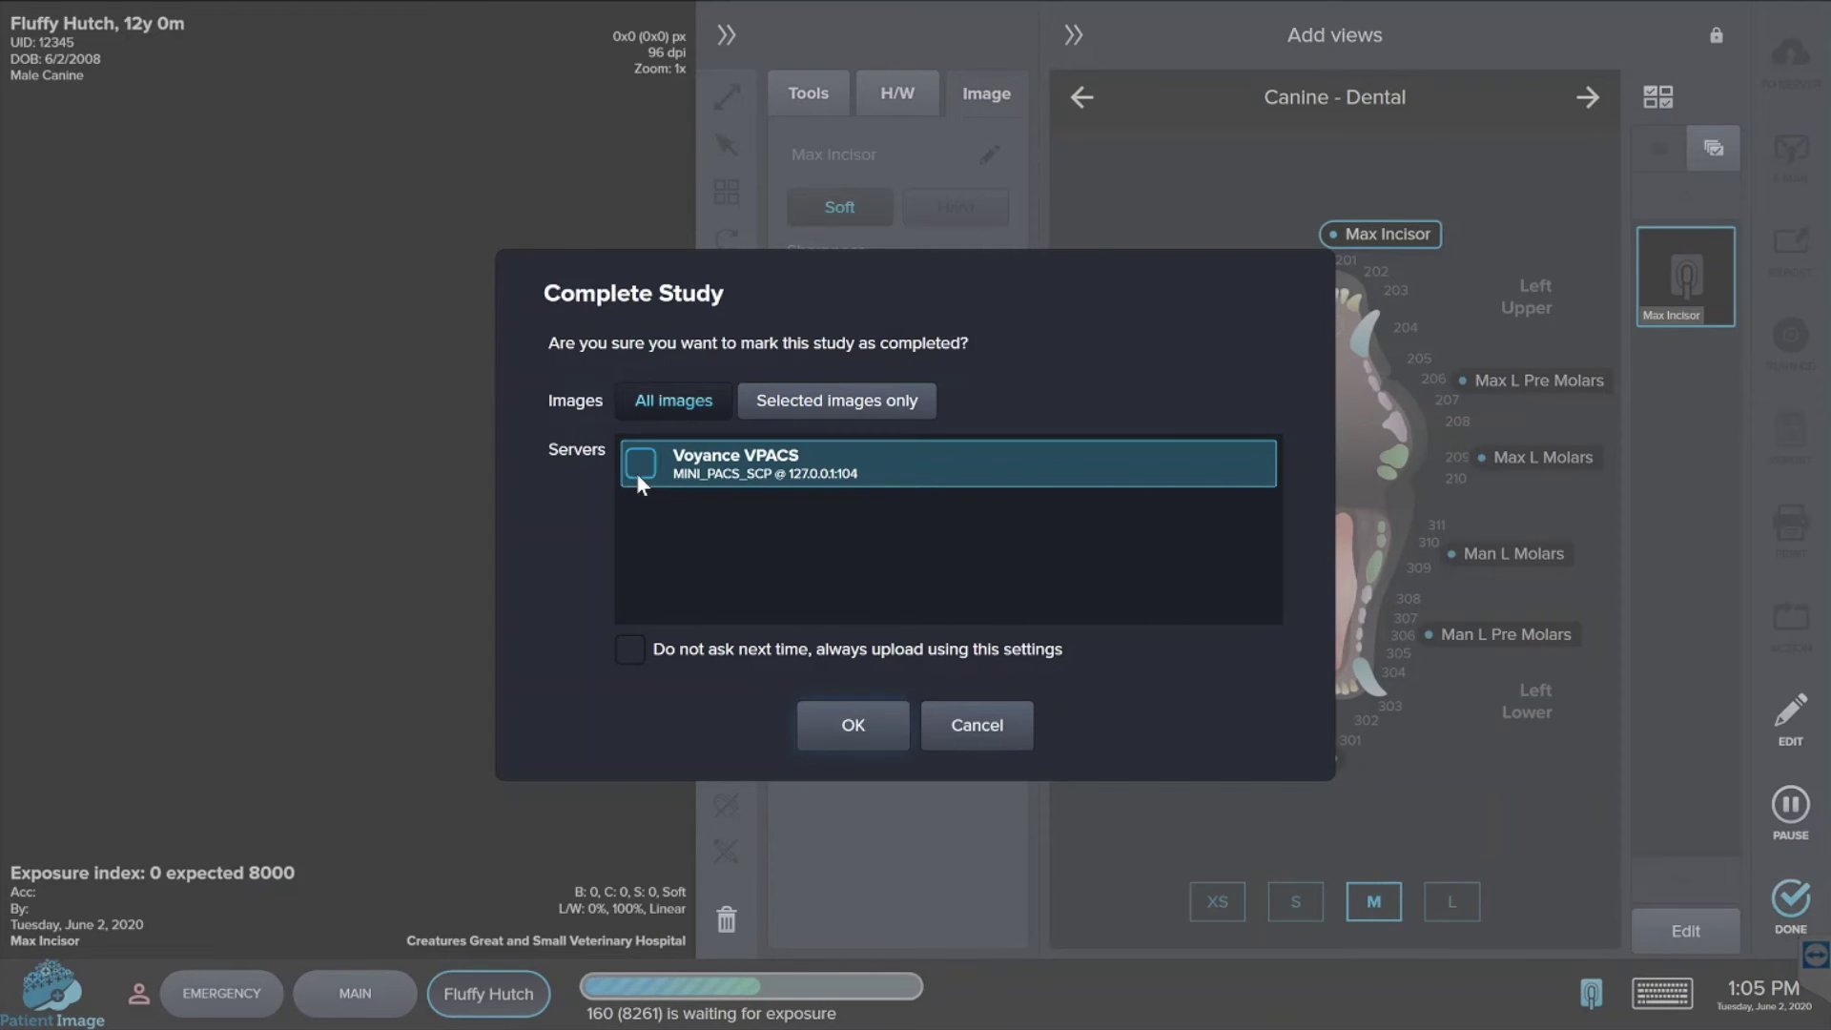
pyautogui.click(638, 471)
pyautogui.click(841, 721)
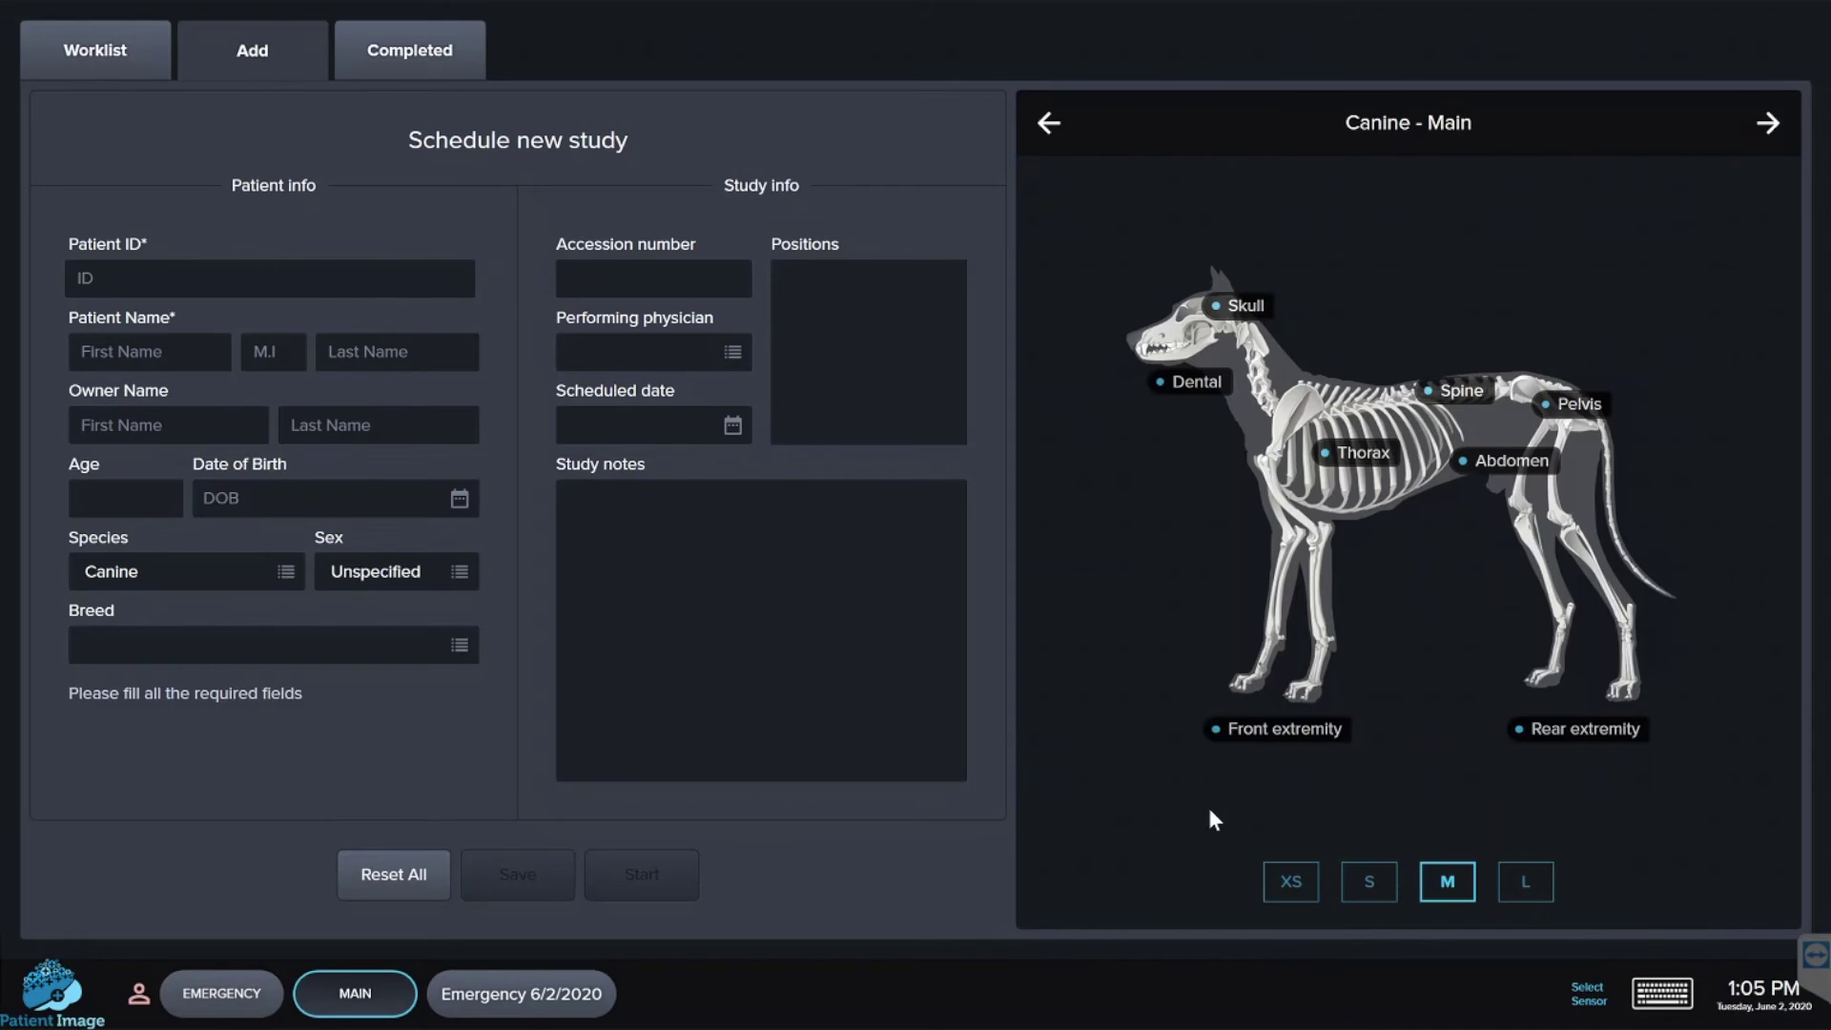
# - Open the 5/28/2020 Emergency 1 study's Skull DV X-ray from the Completed list
pyautogui.click(423, 57)
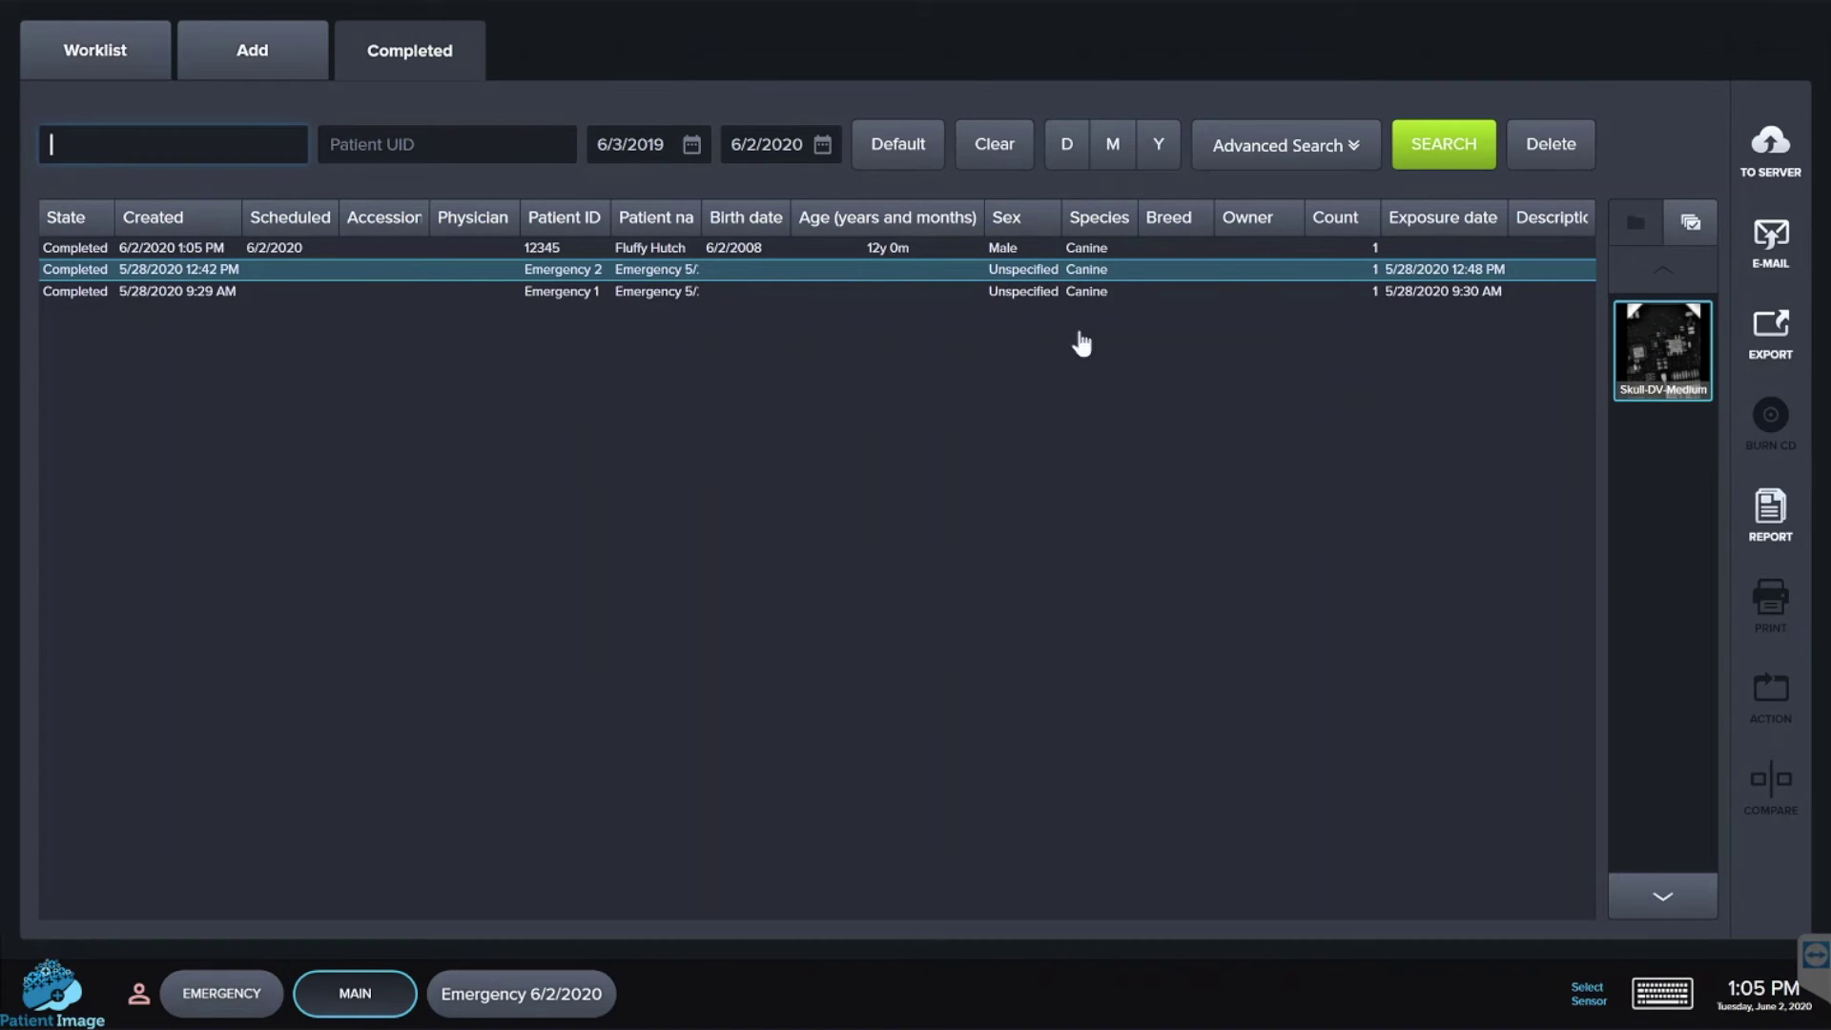
pyautogui.click(634, 251)
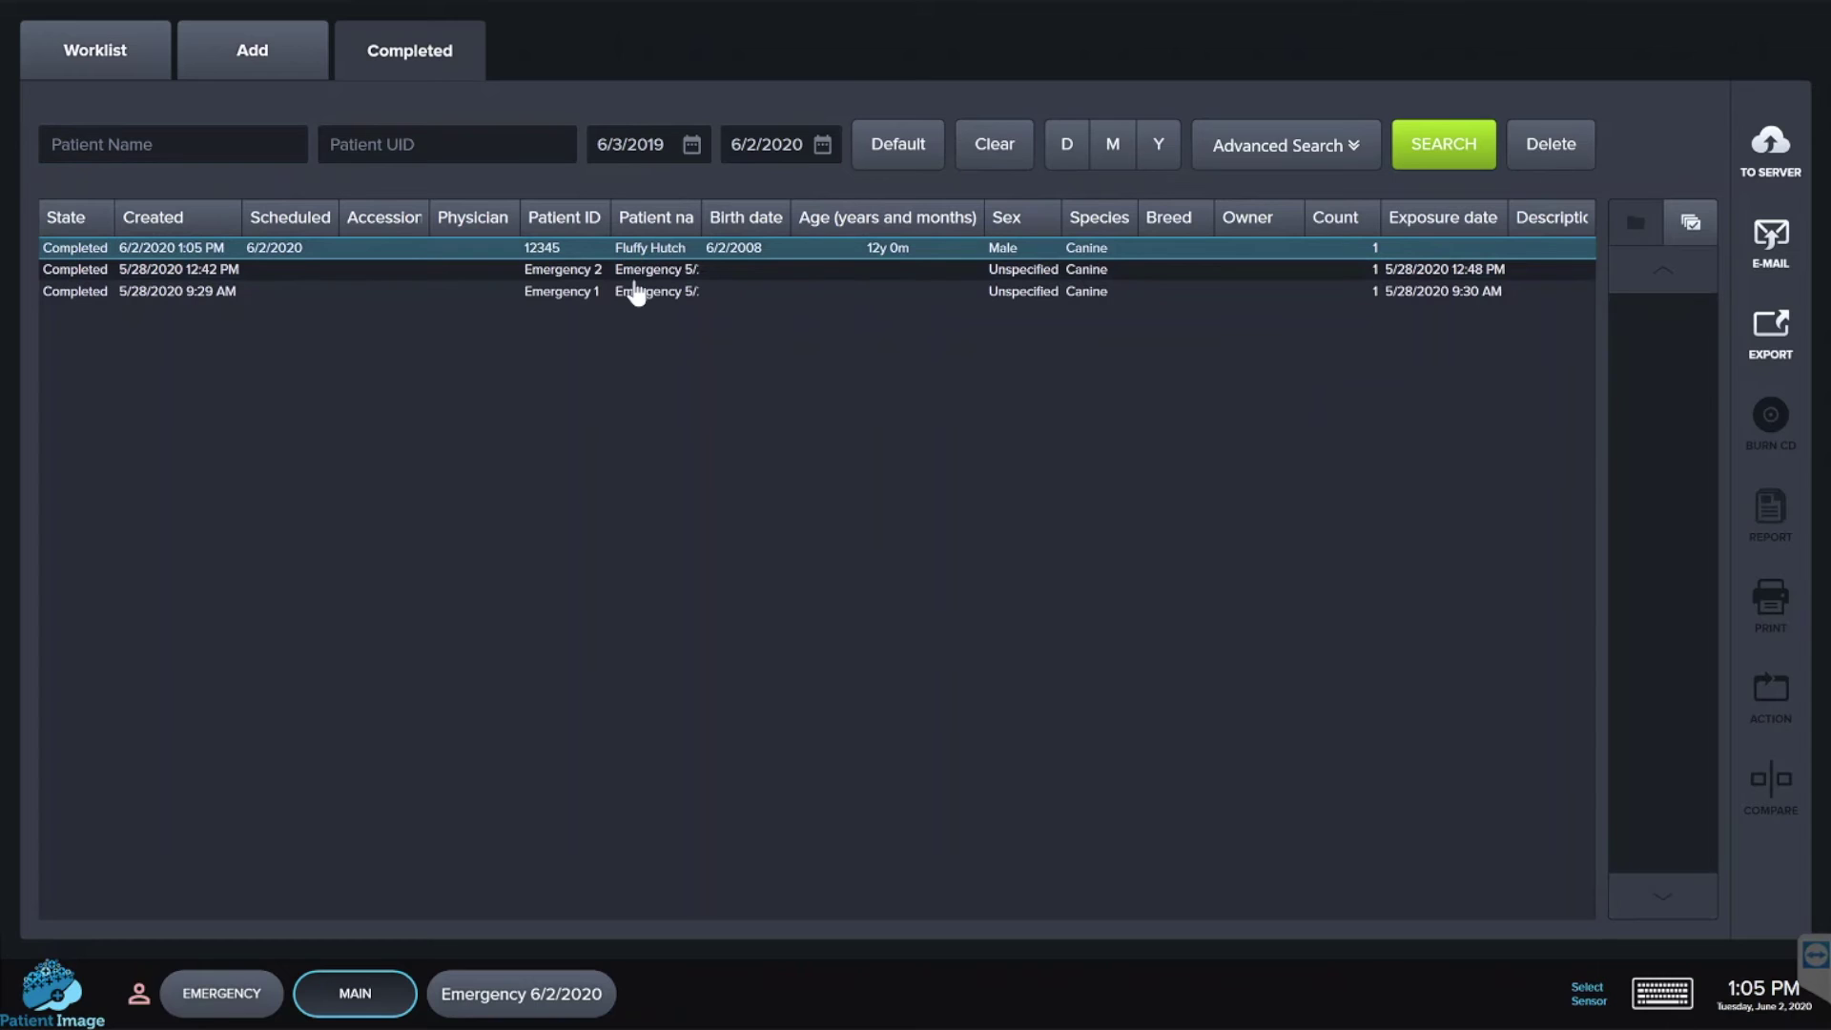
pyautogui.click(635, 294)
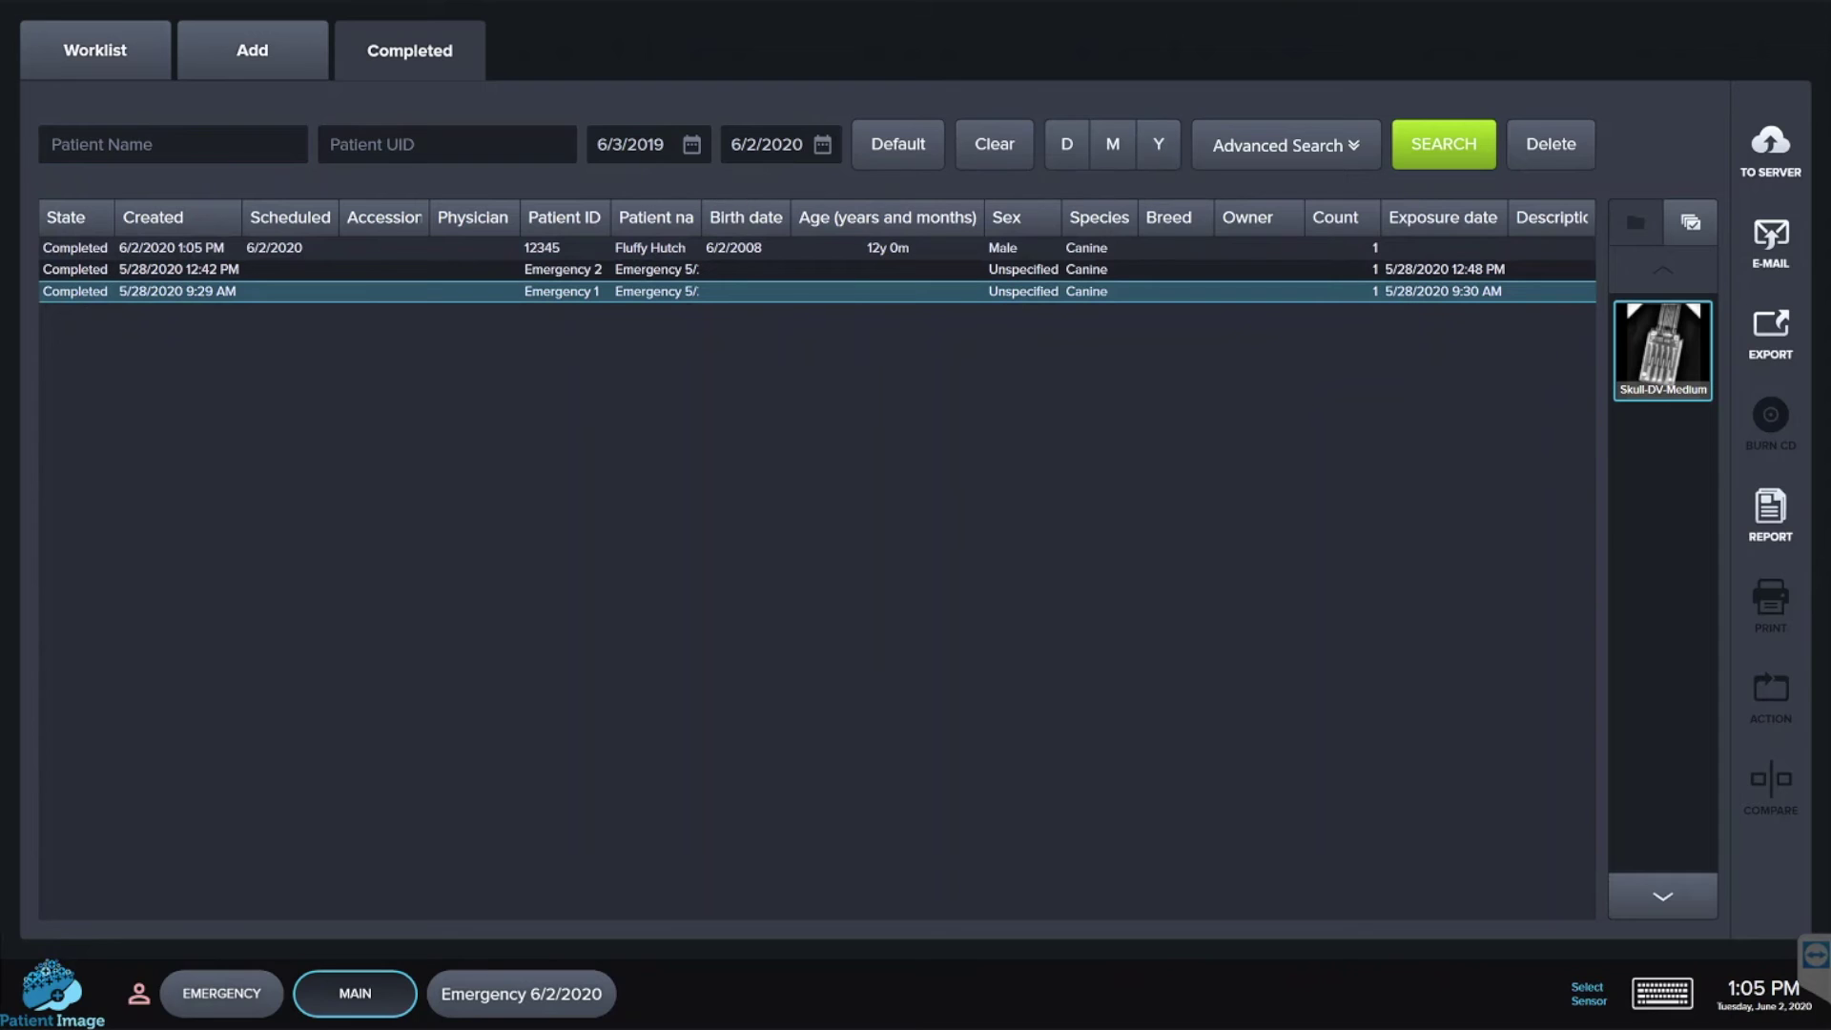
pyautogui.doubleClick(1285, 295)
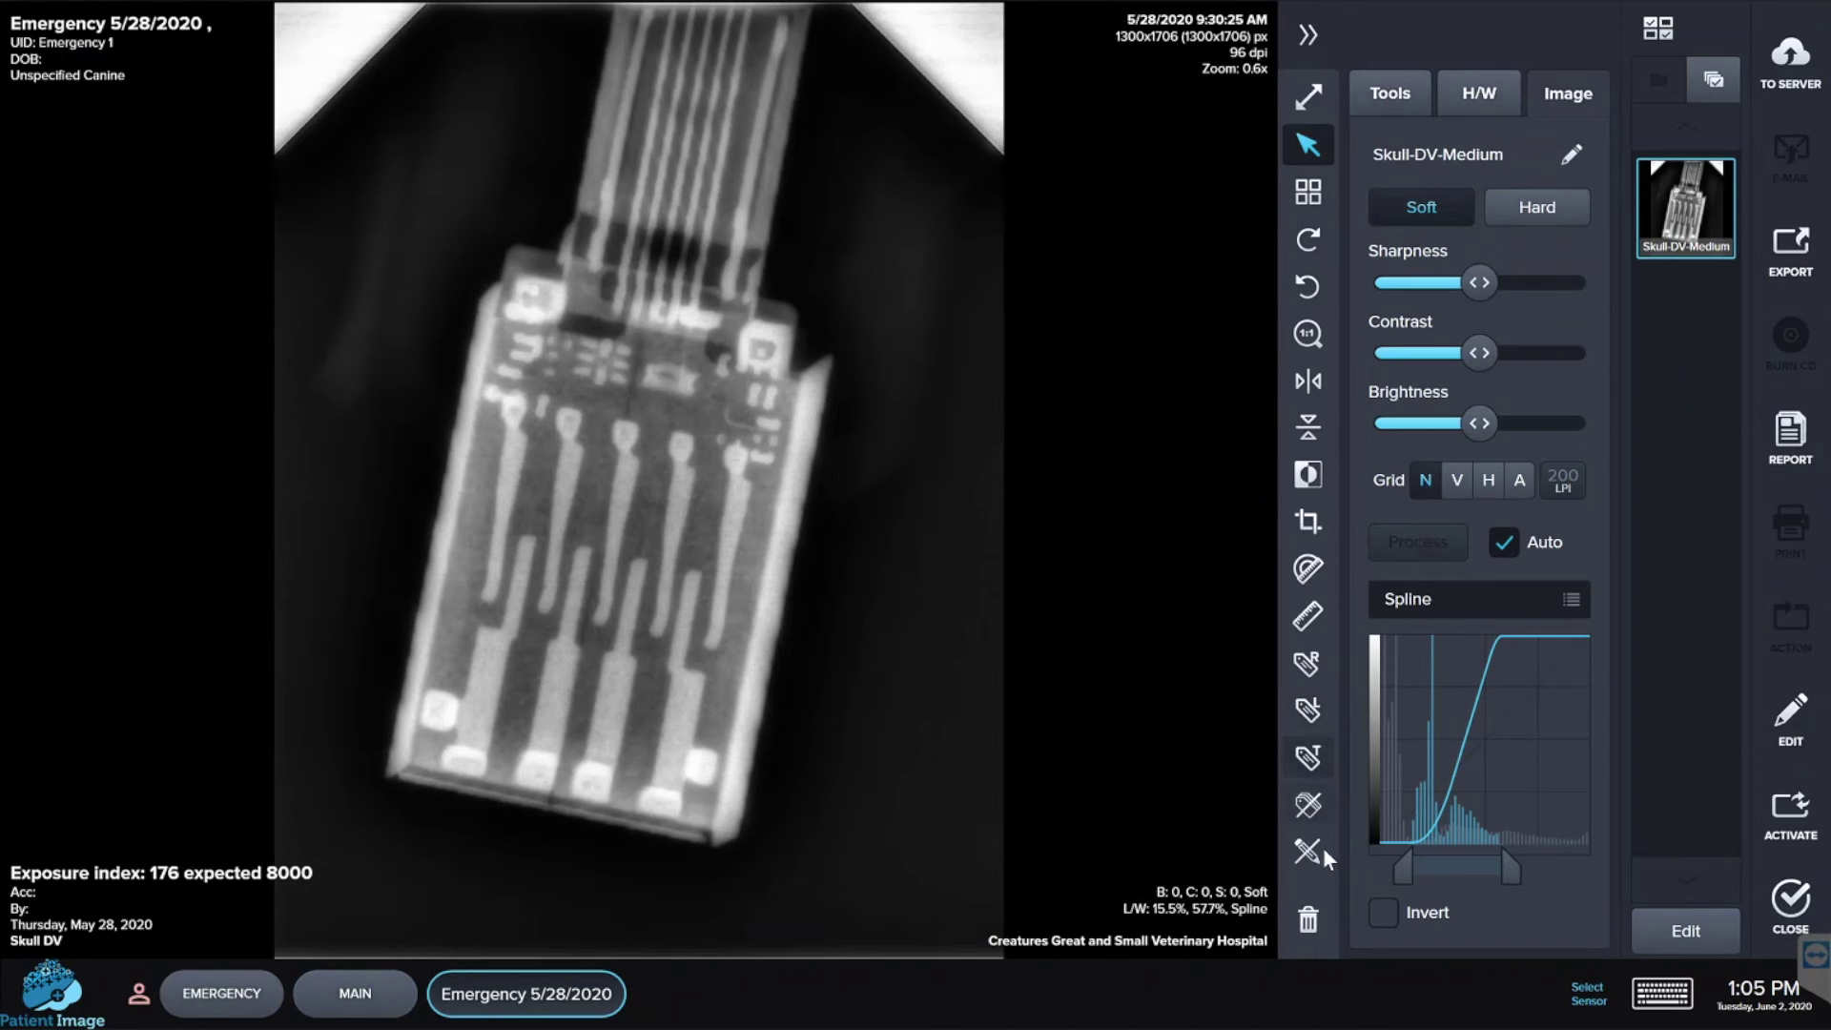
# - Place an L side marker on the X-ray with a text label below it
pyautogui.click(1308, 709)
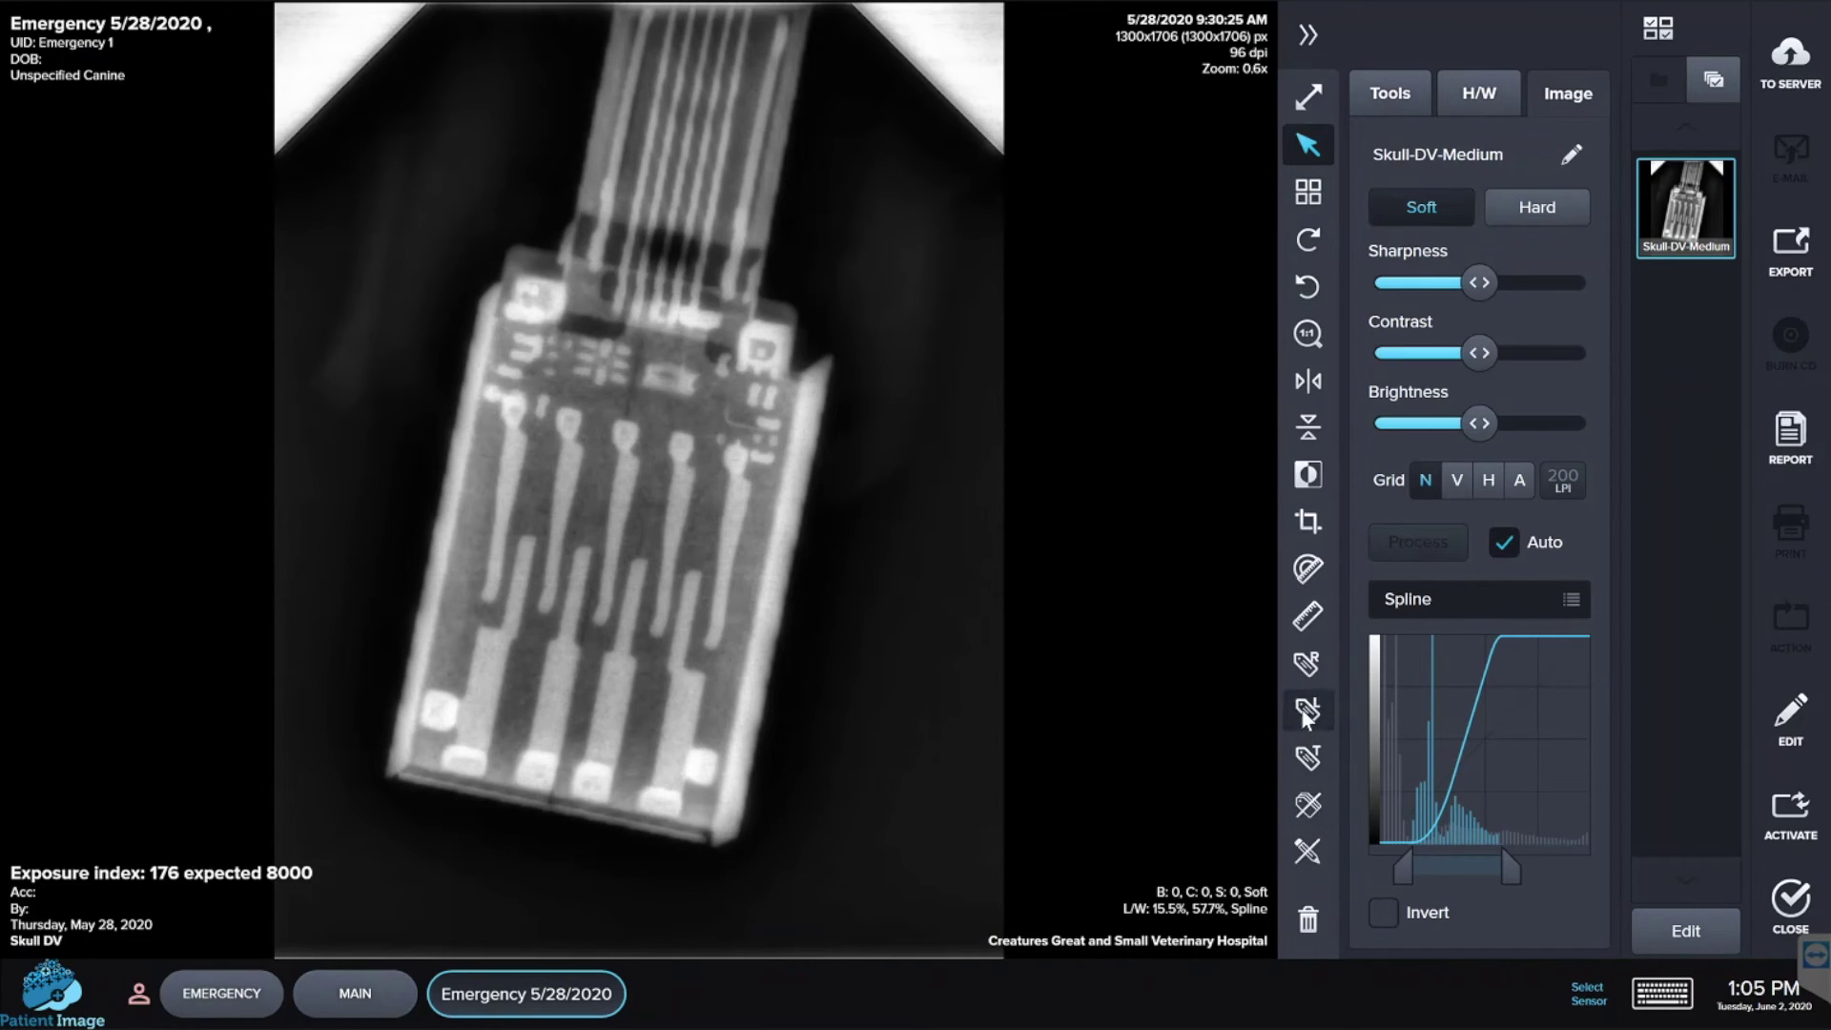
pyautogui.click(896, 601)
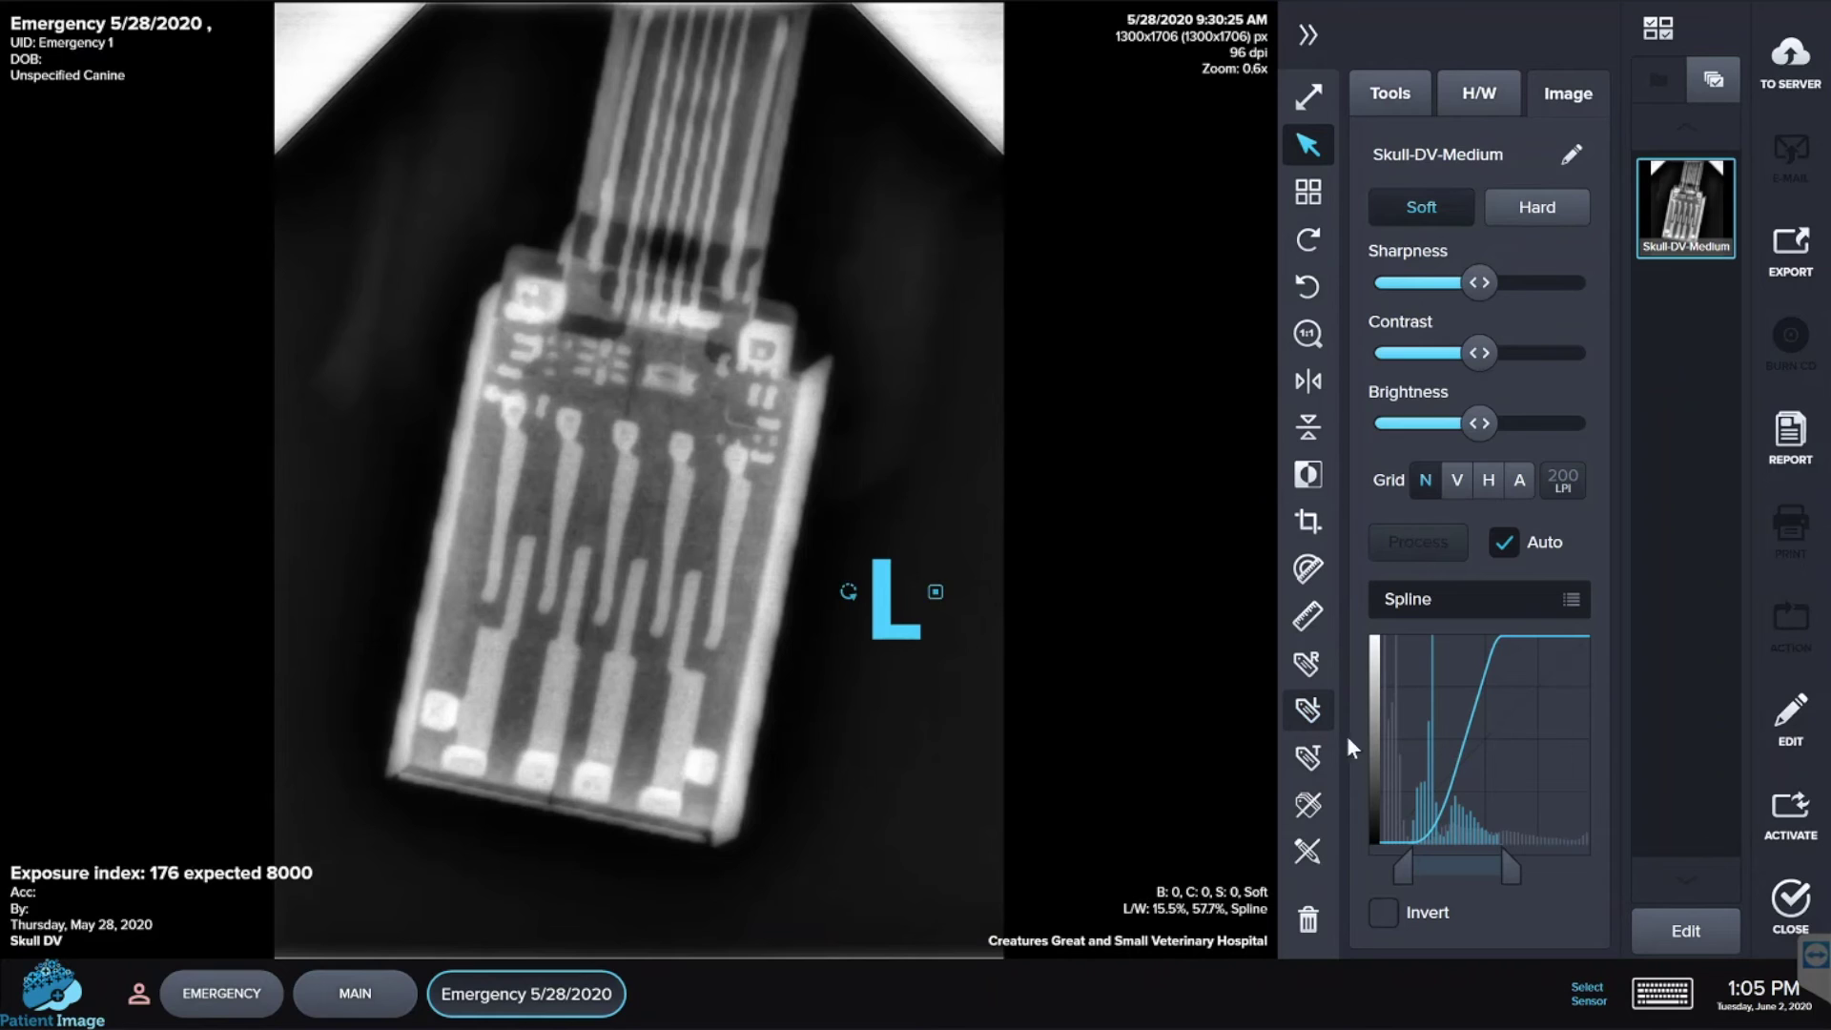
pyautogui.click(1307, 756)
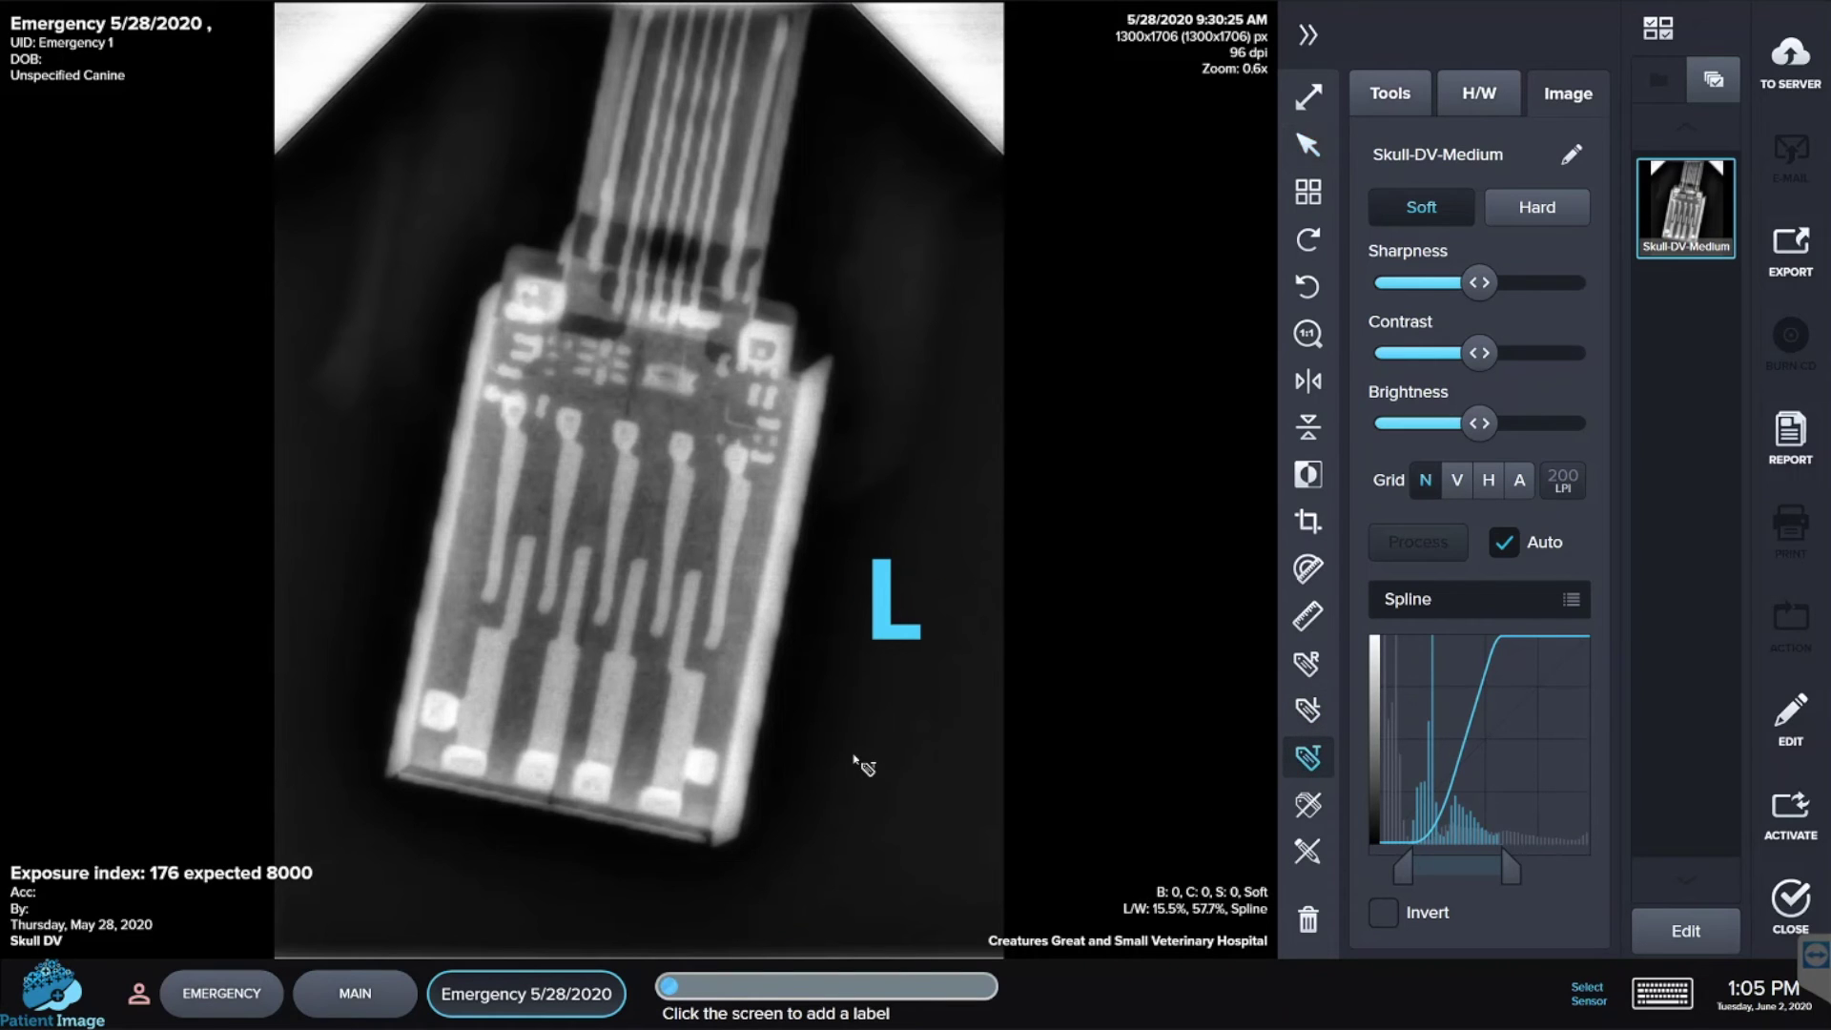
pyautogui.click(856, 760)
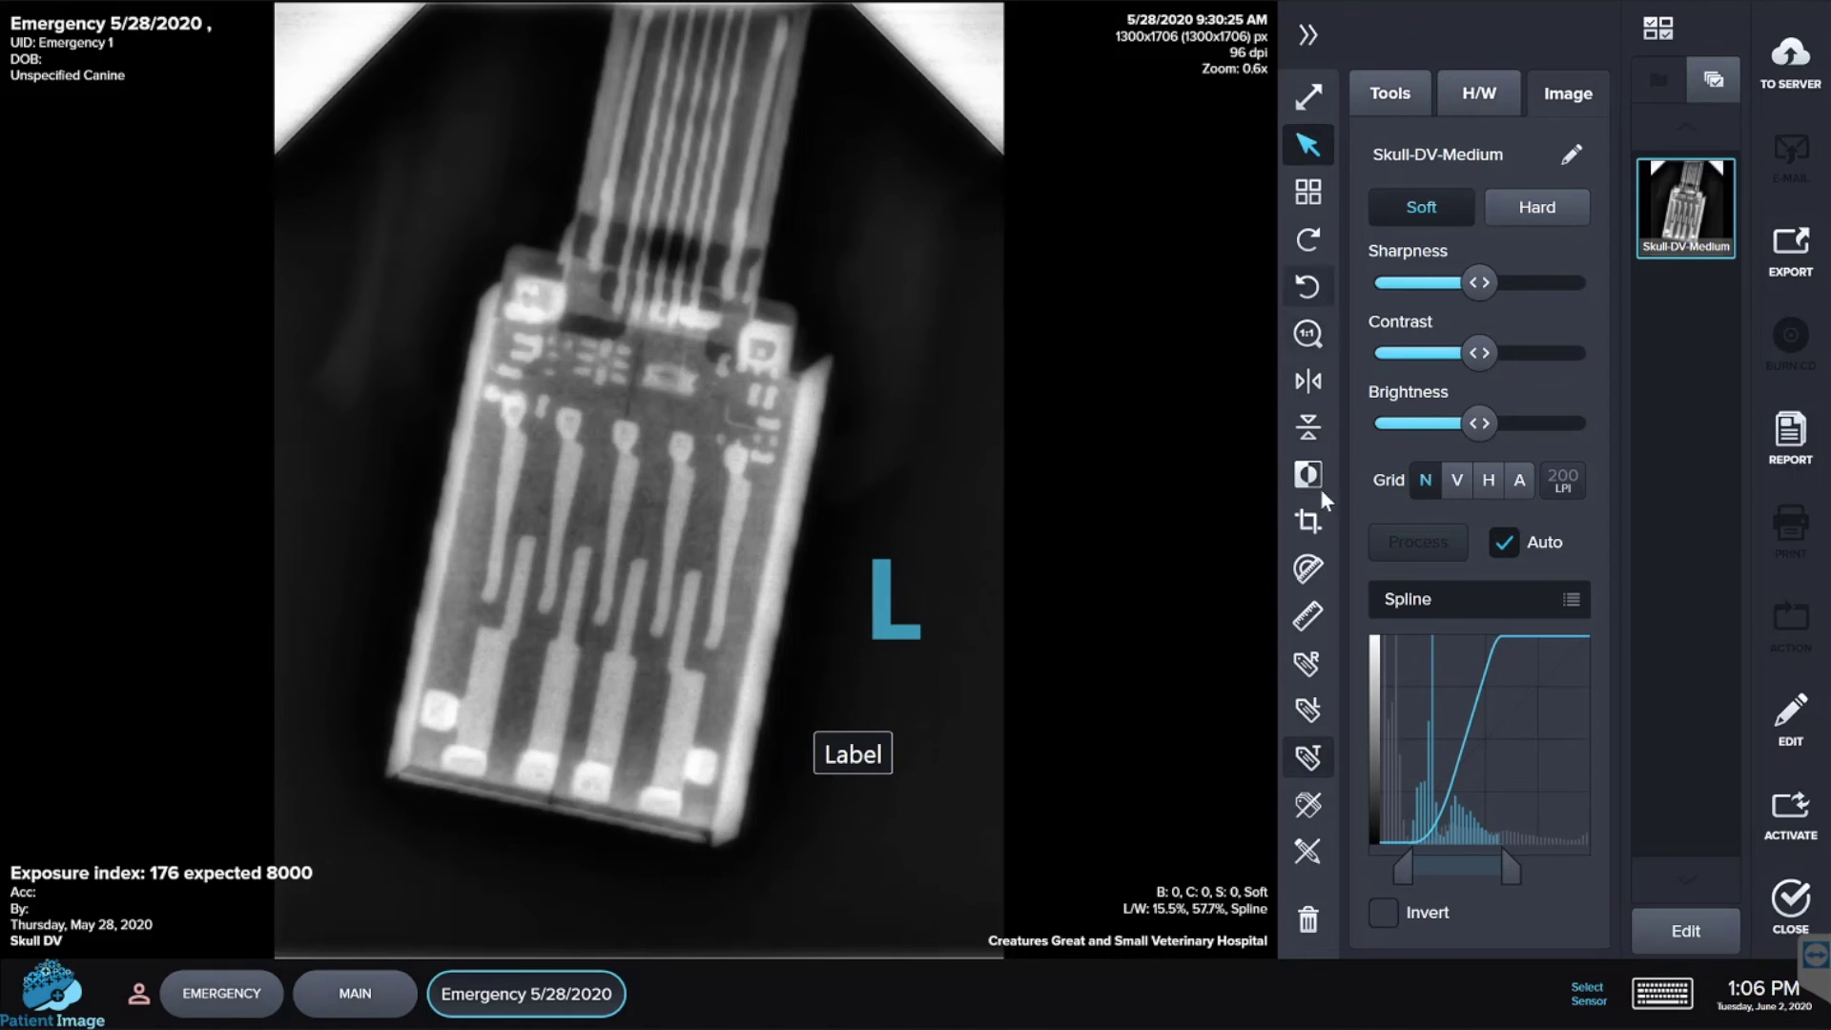
# - Crop the X-ray from 1300x1706 to 946x1355 px by trimming the top corners
pyautogui.click(1311, 527)
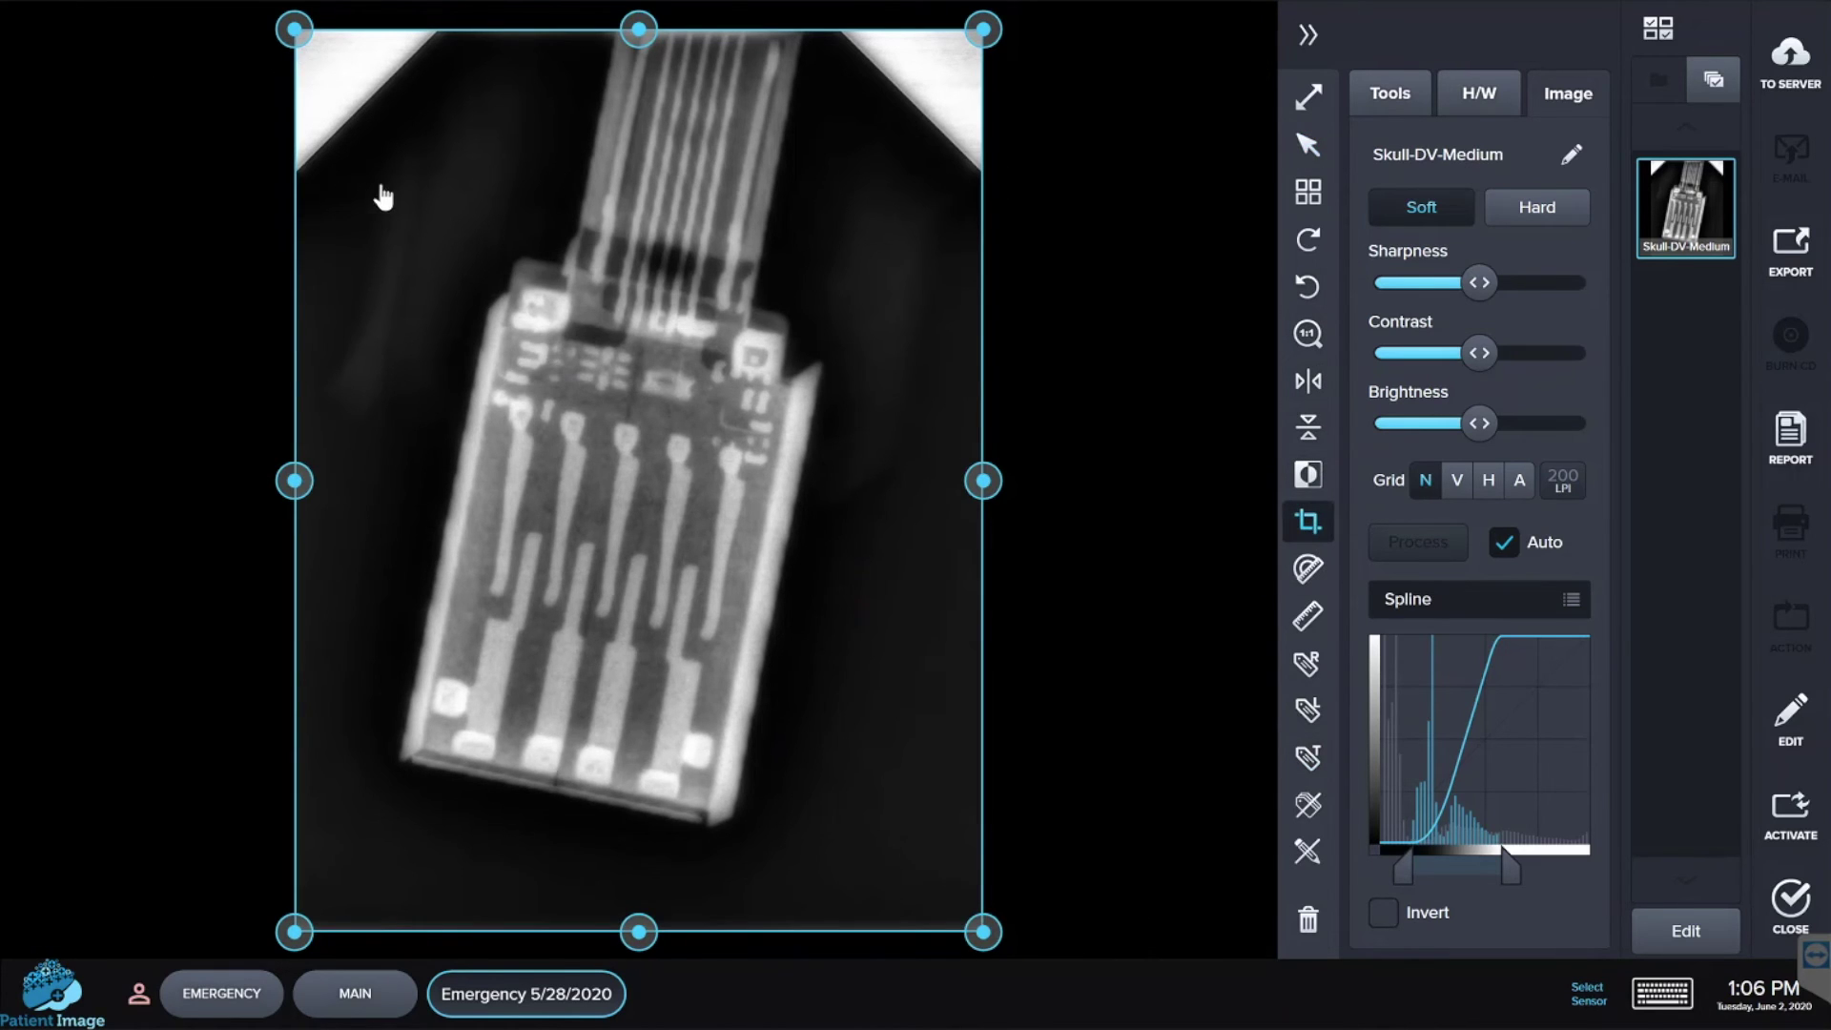
pyautogui.moveTo(303, 42); pyautogui.dragTo(358, 98)
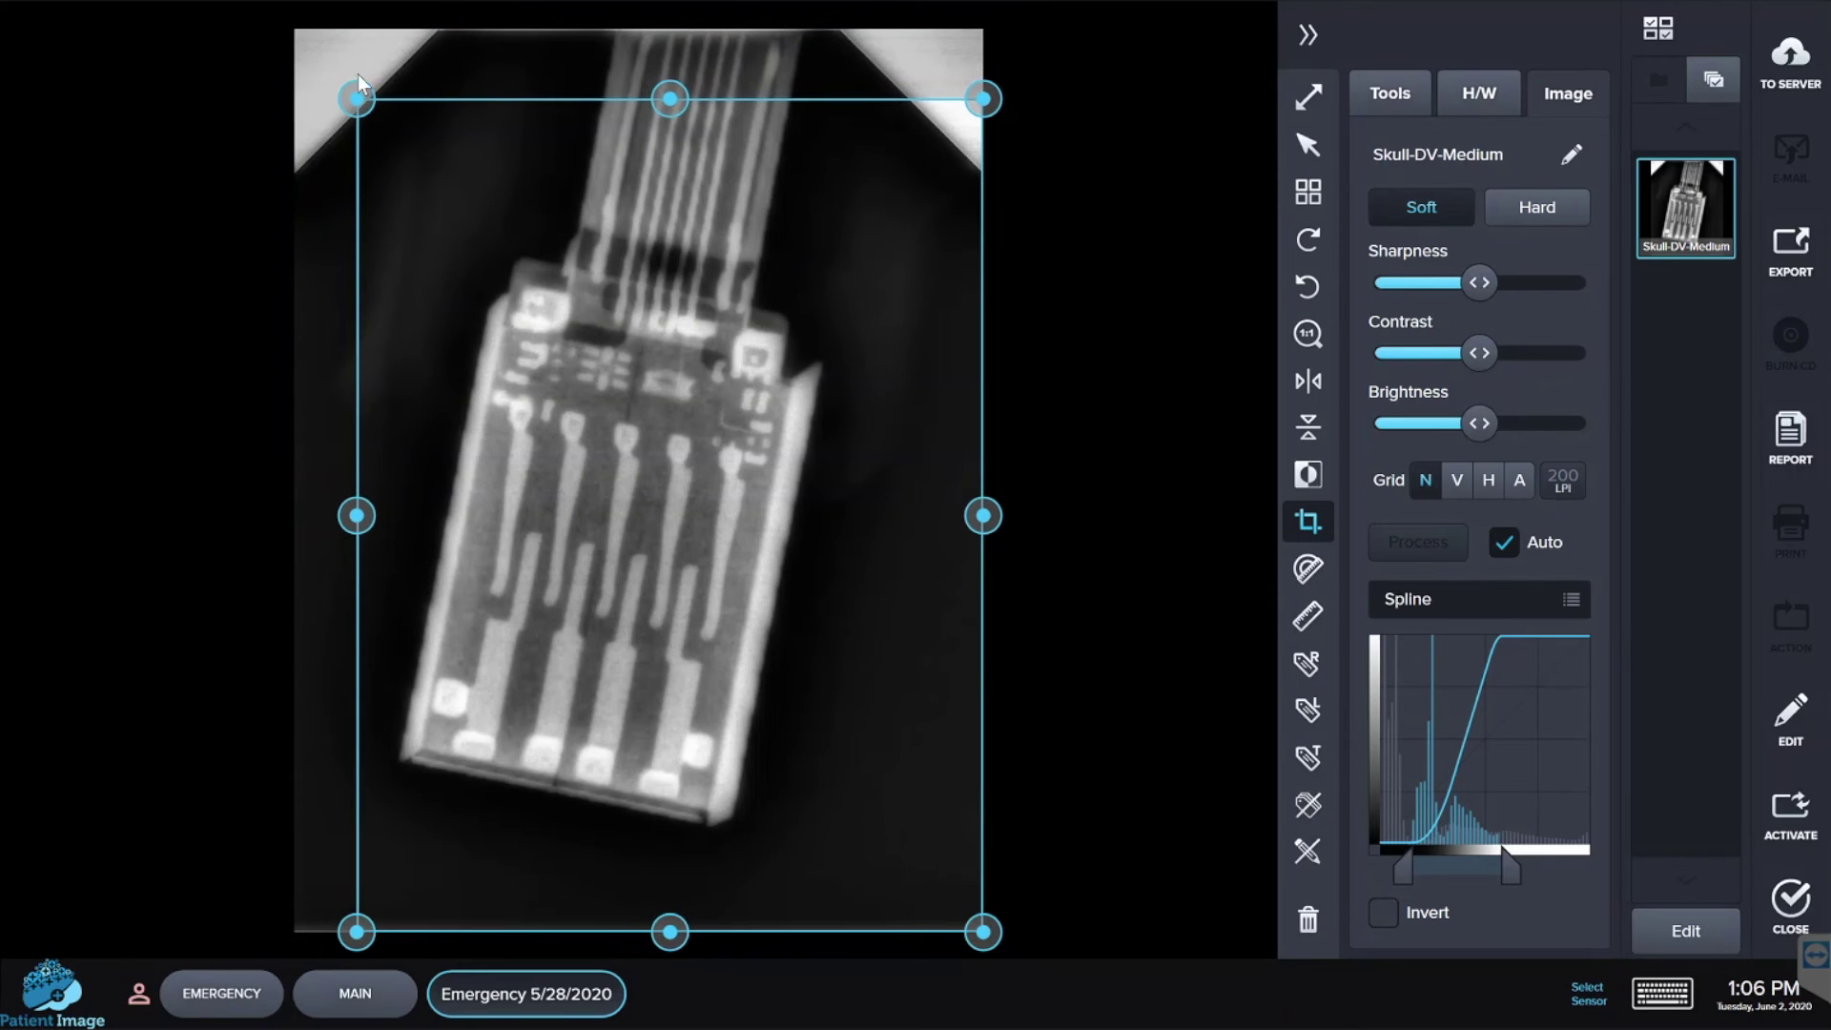
pyautogui.moveTo(989, 114); pyautogui.dragTo(865, 221)
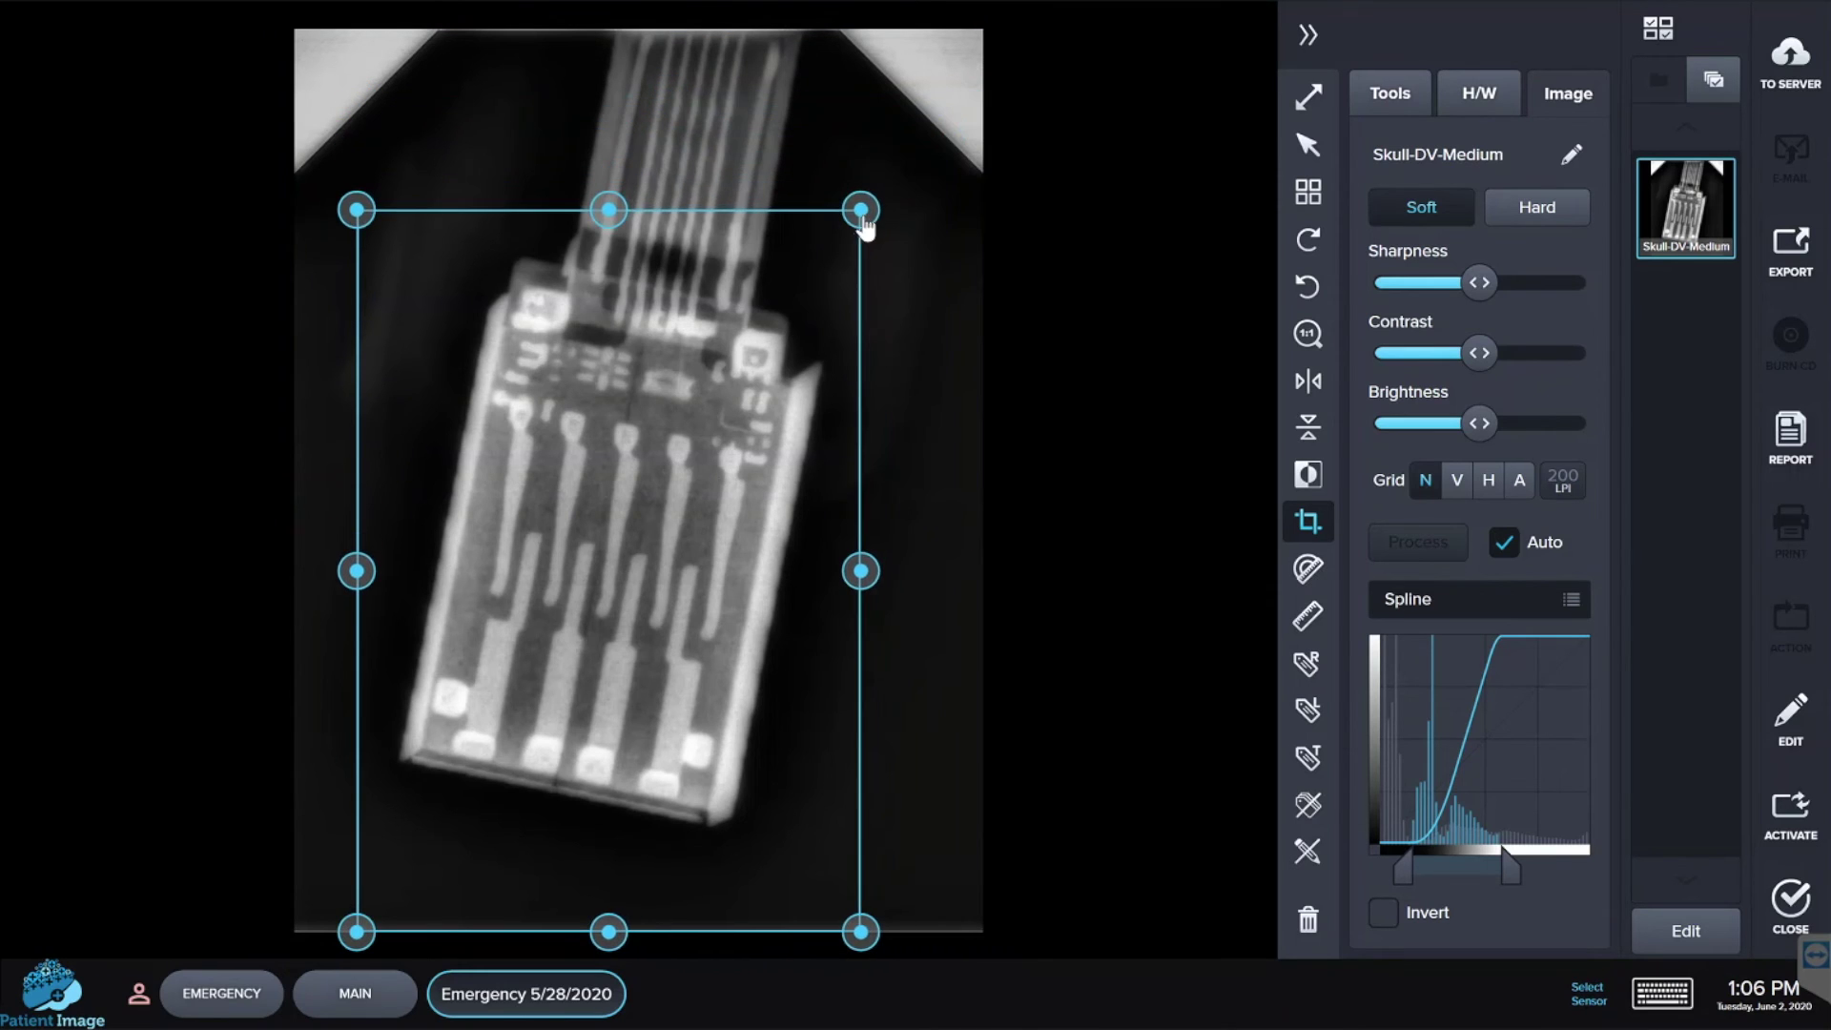
pyautogui.doubleClick(541, 426)
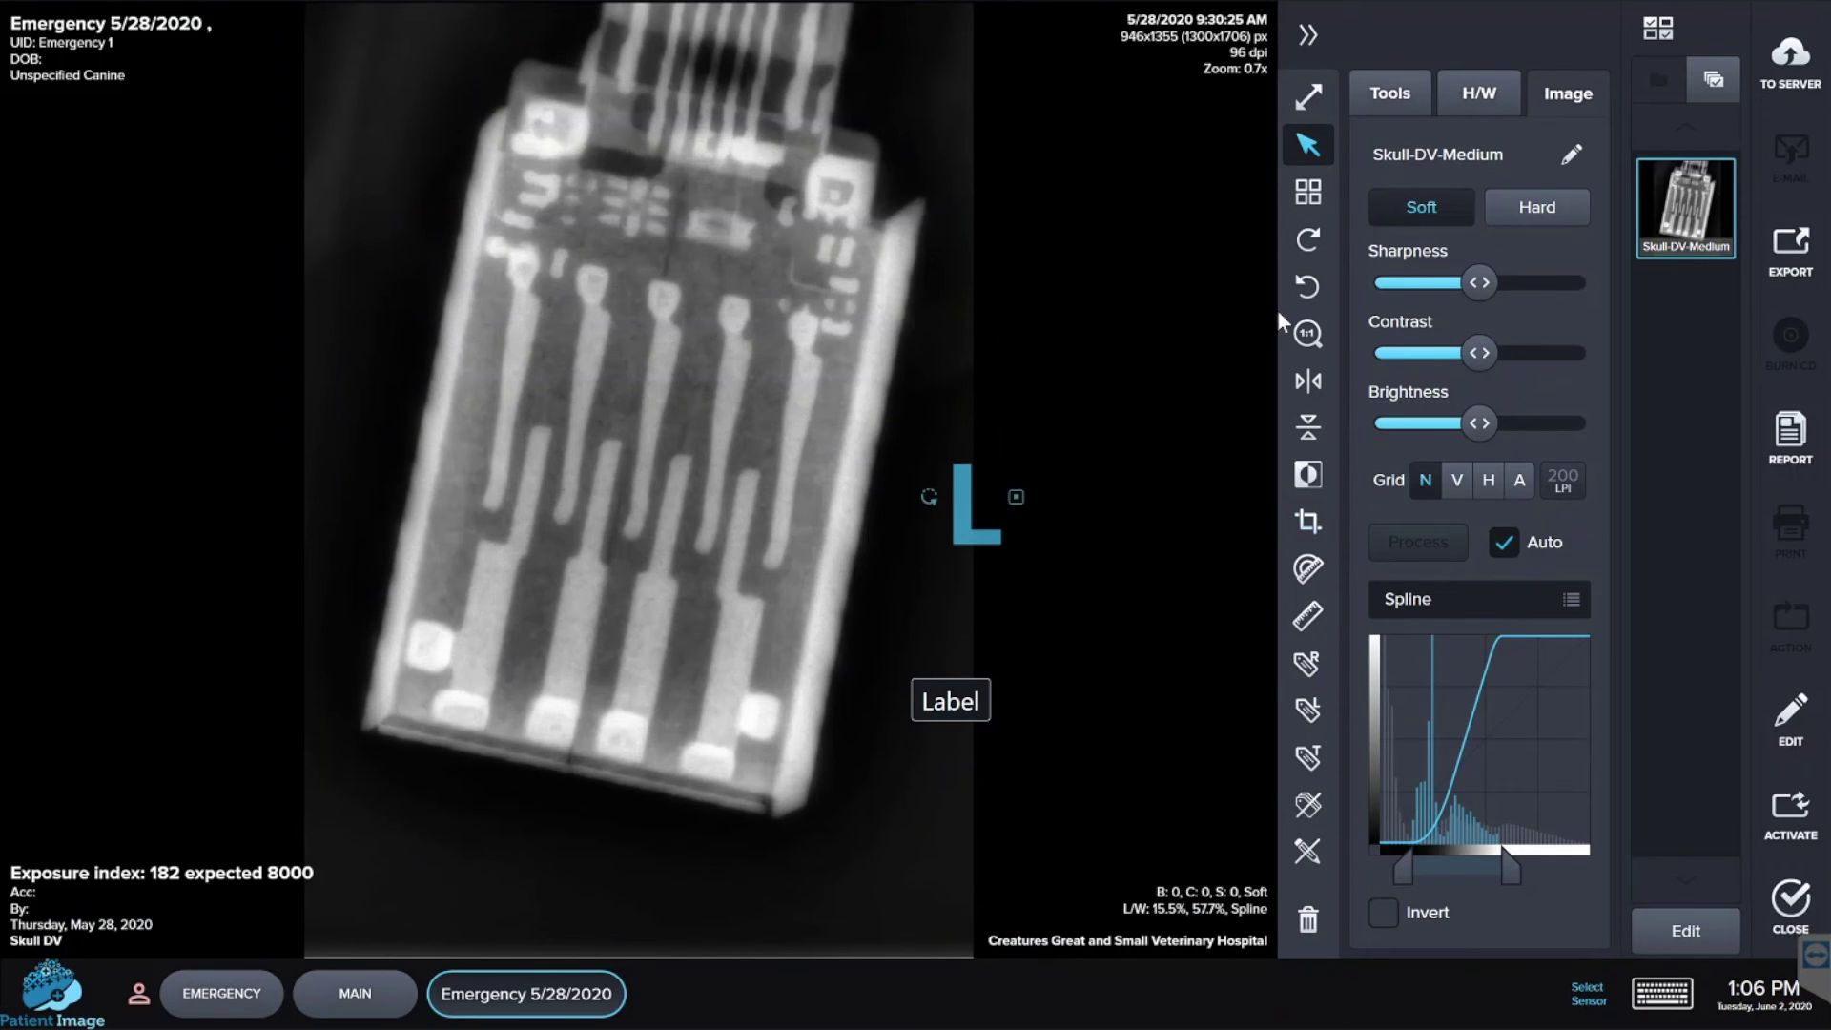
# - Rotate the X-ray 90° right and flip it horizontally, then revert all edits to the 1300x1706 original
pyautogui.click(1312, 239)
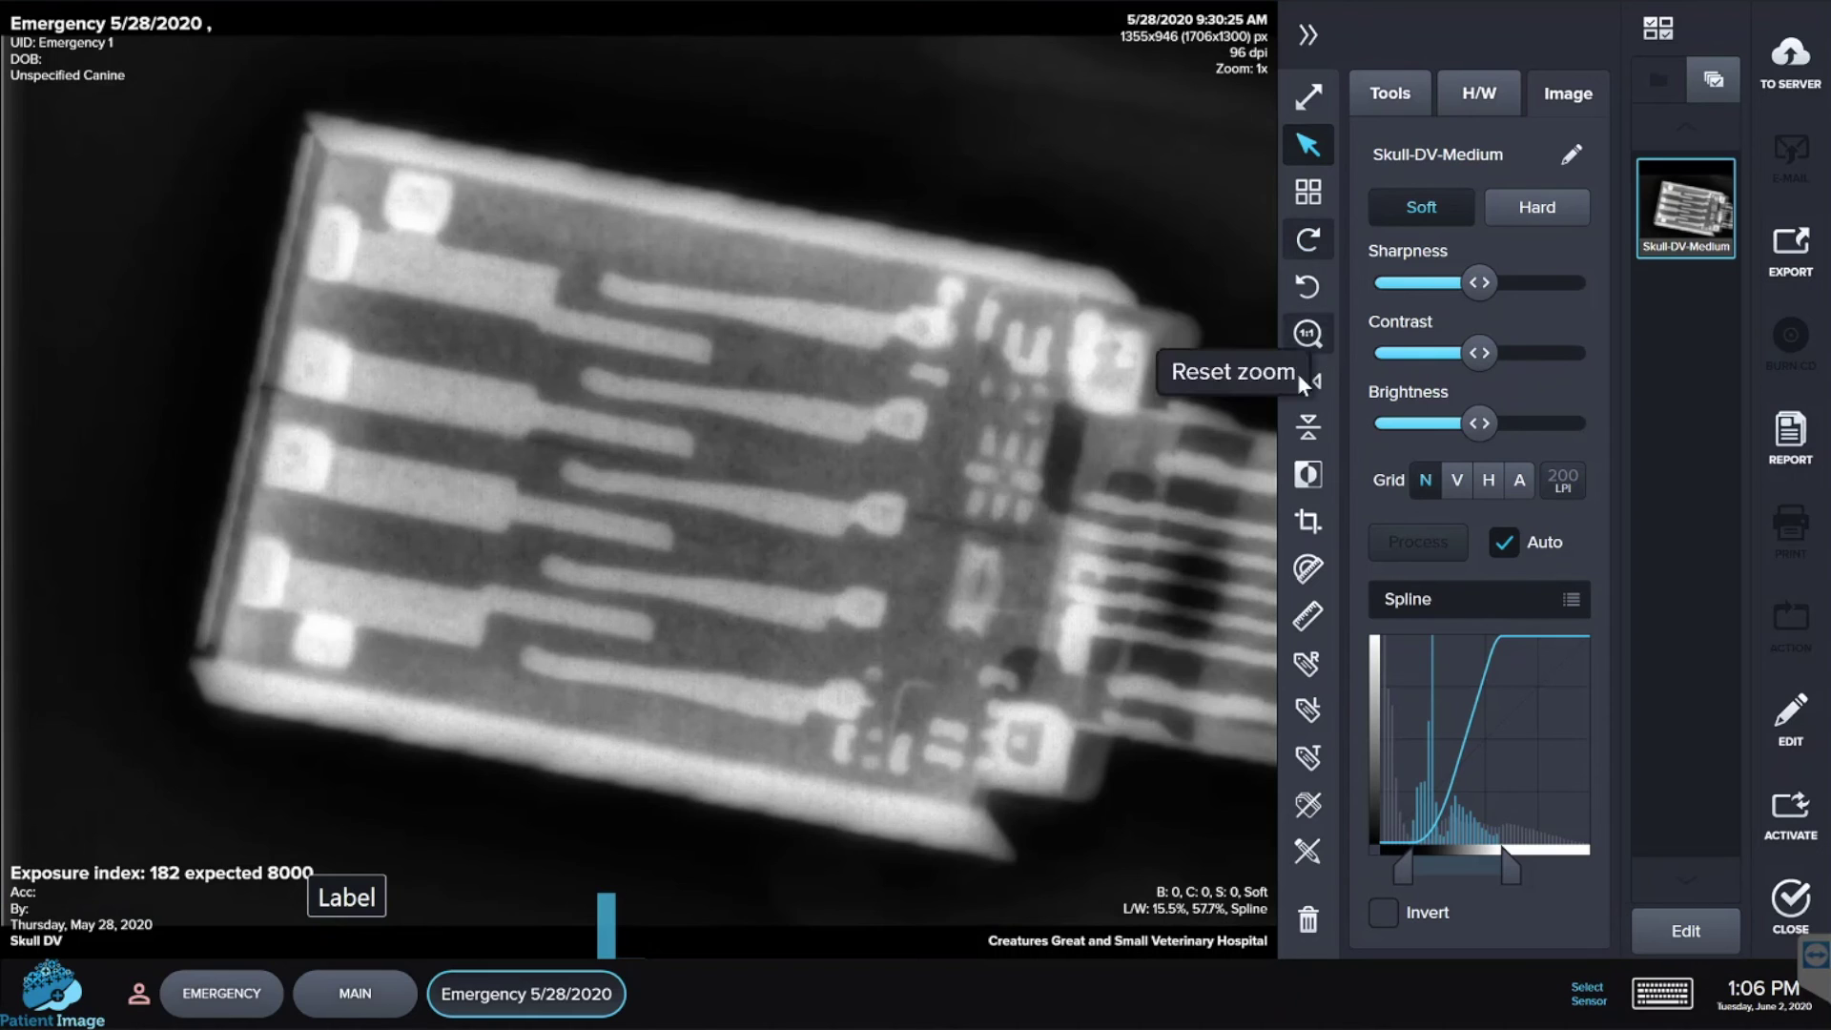
pyautogui.click(1303, 383)
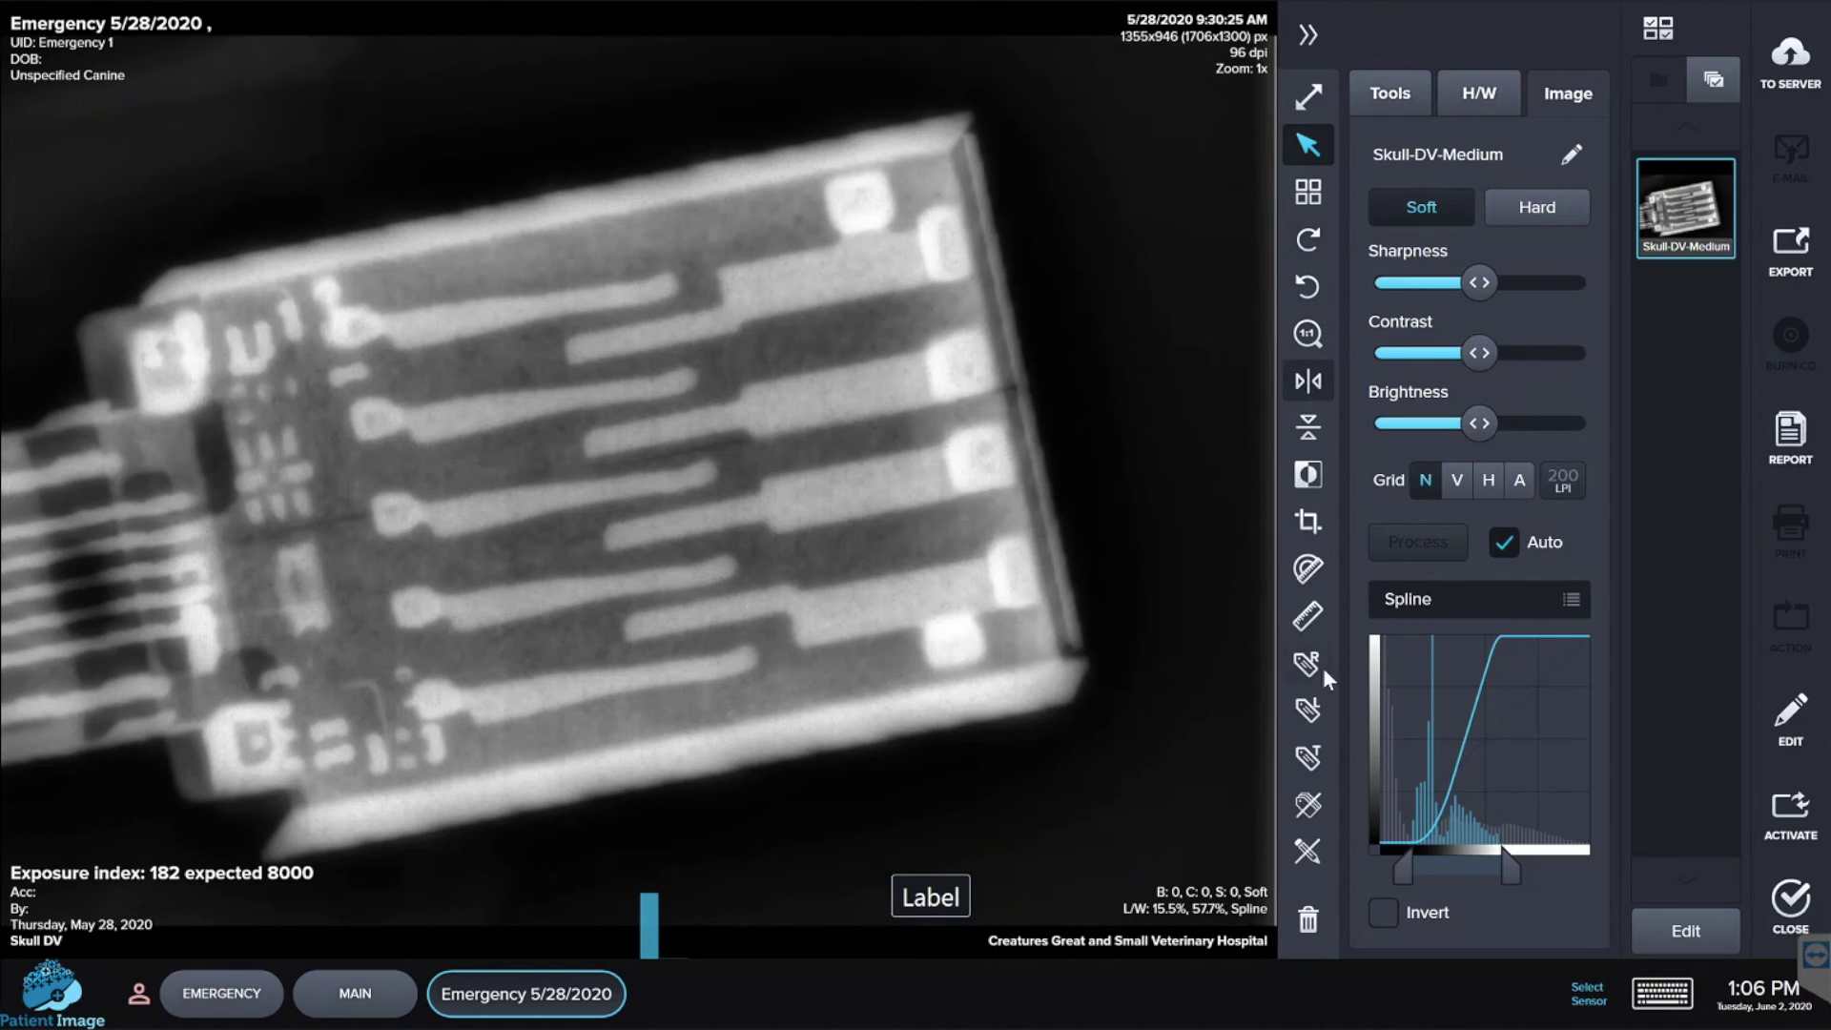
pyautogui.click(1311, 856)
pyautogui.click(817, 586)
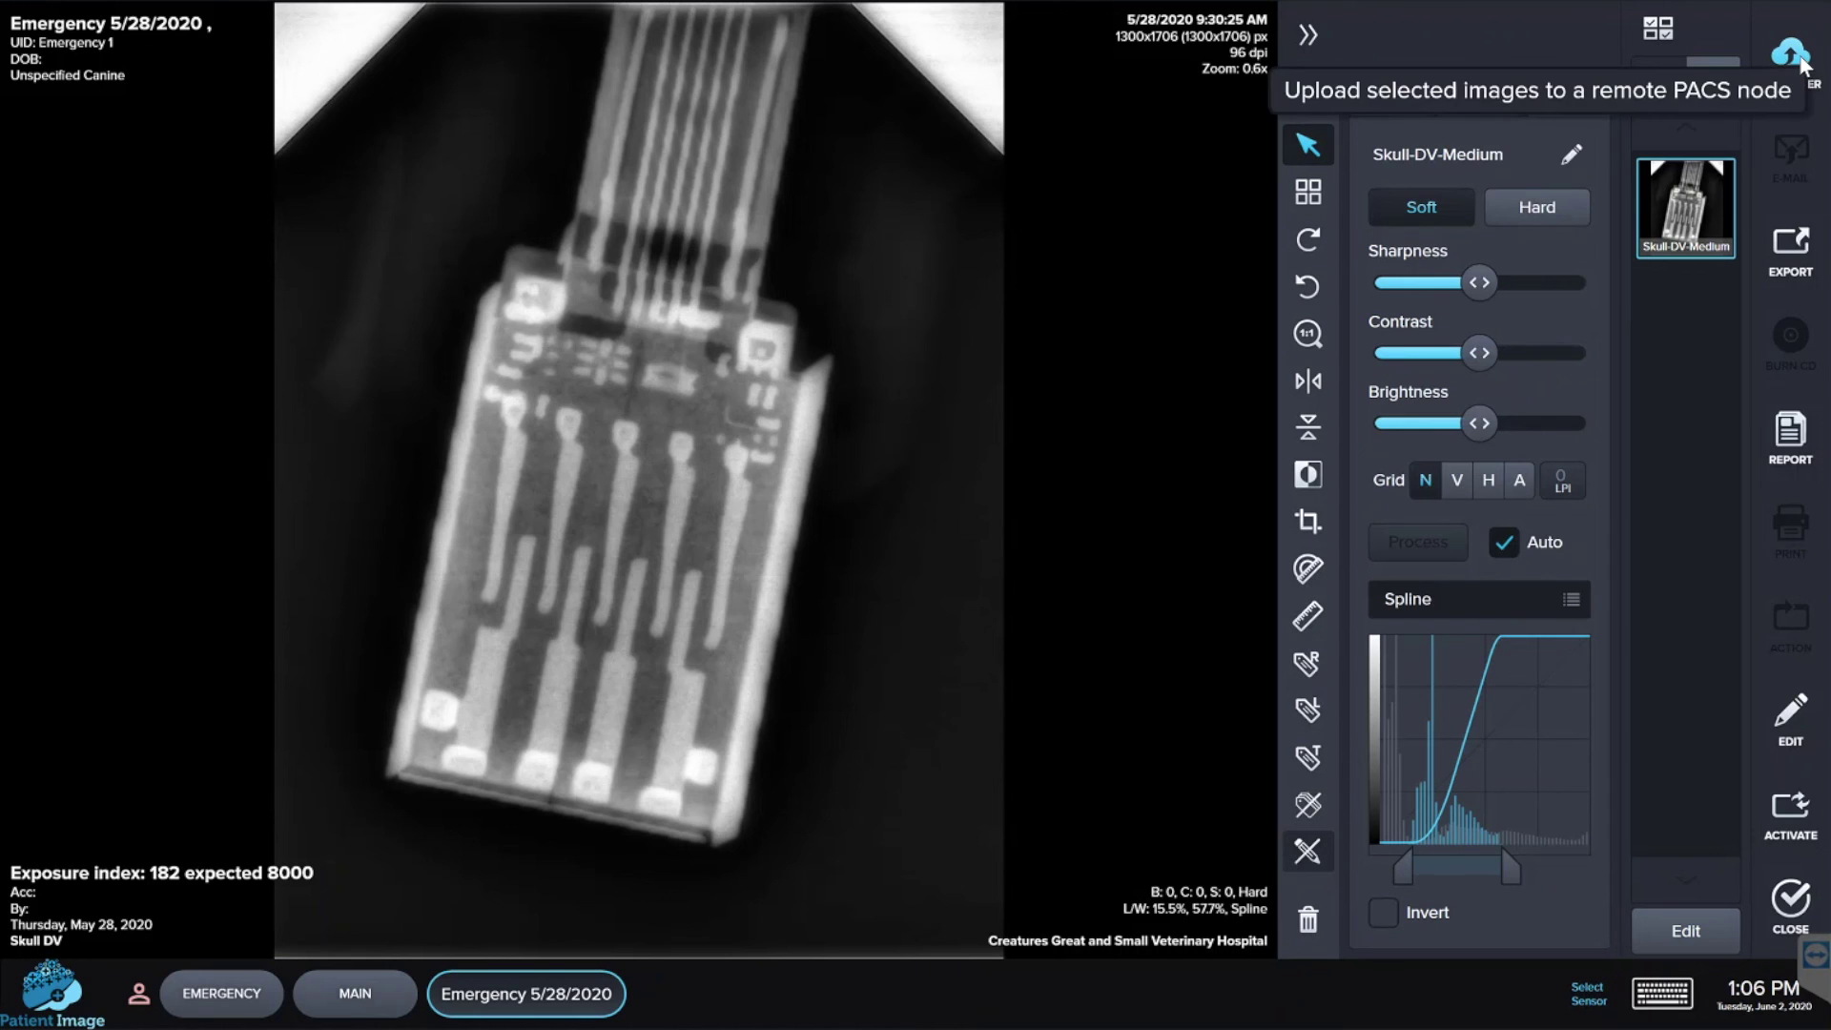
# - Upload the Skull DV image to Voyance VPACS, then exit Patient Image
pyautogui.click(1790, 53)
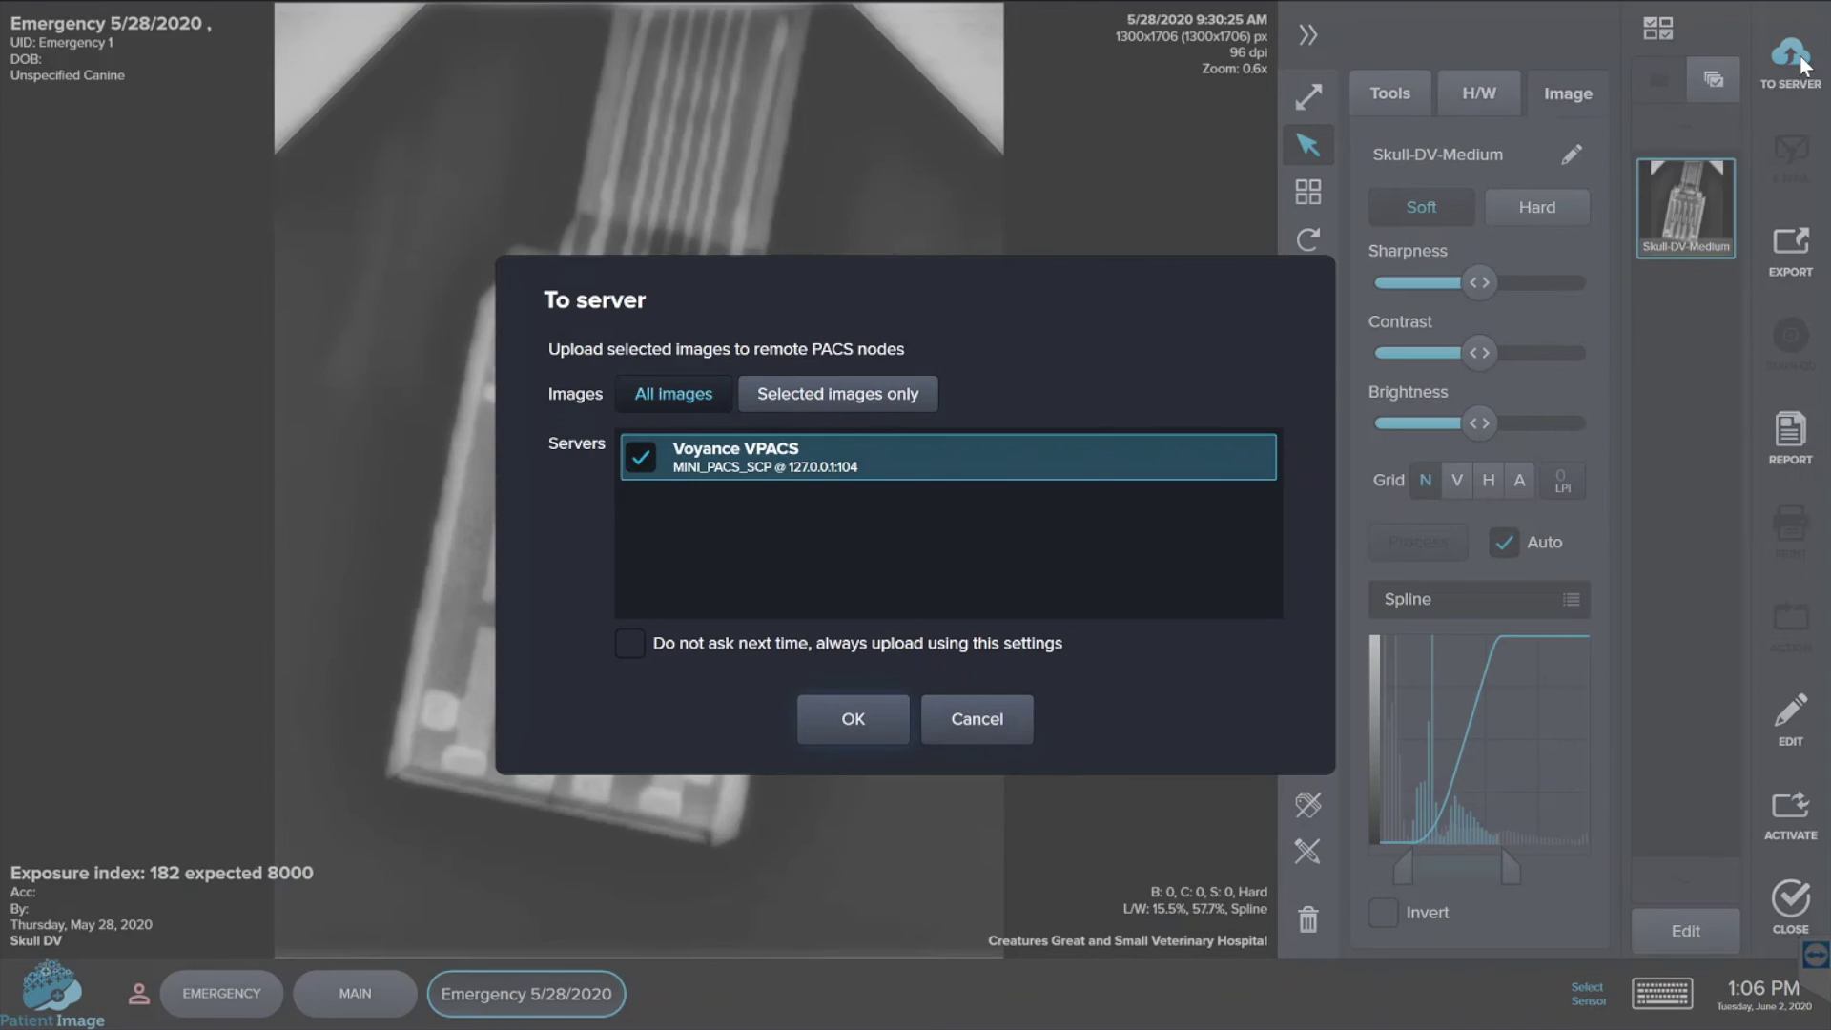
pyautogui.click(864, 721)
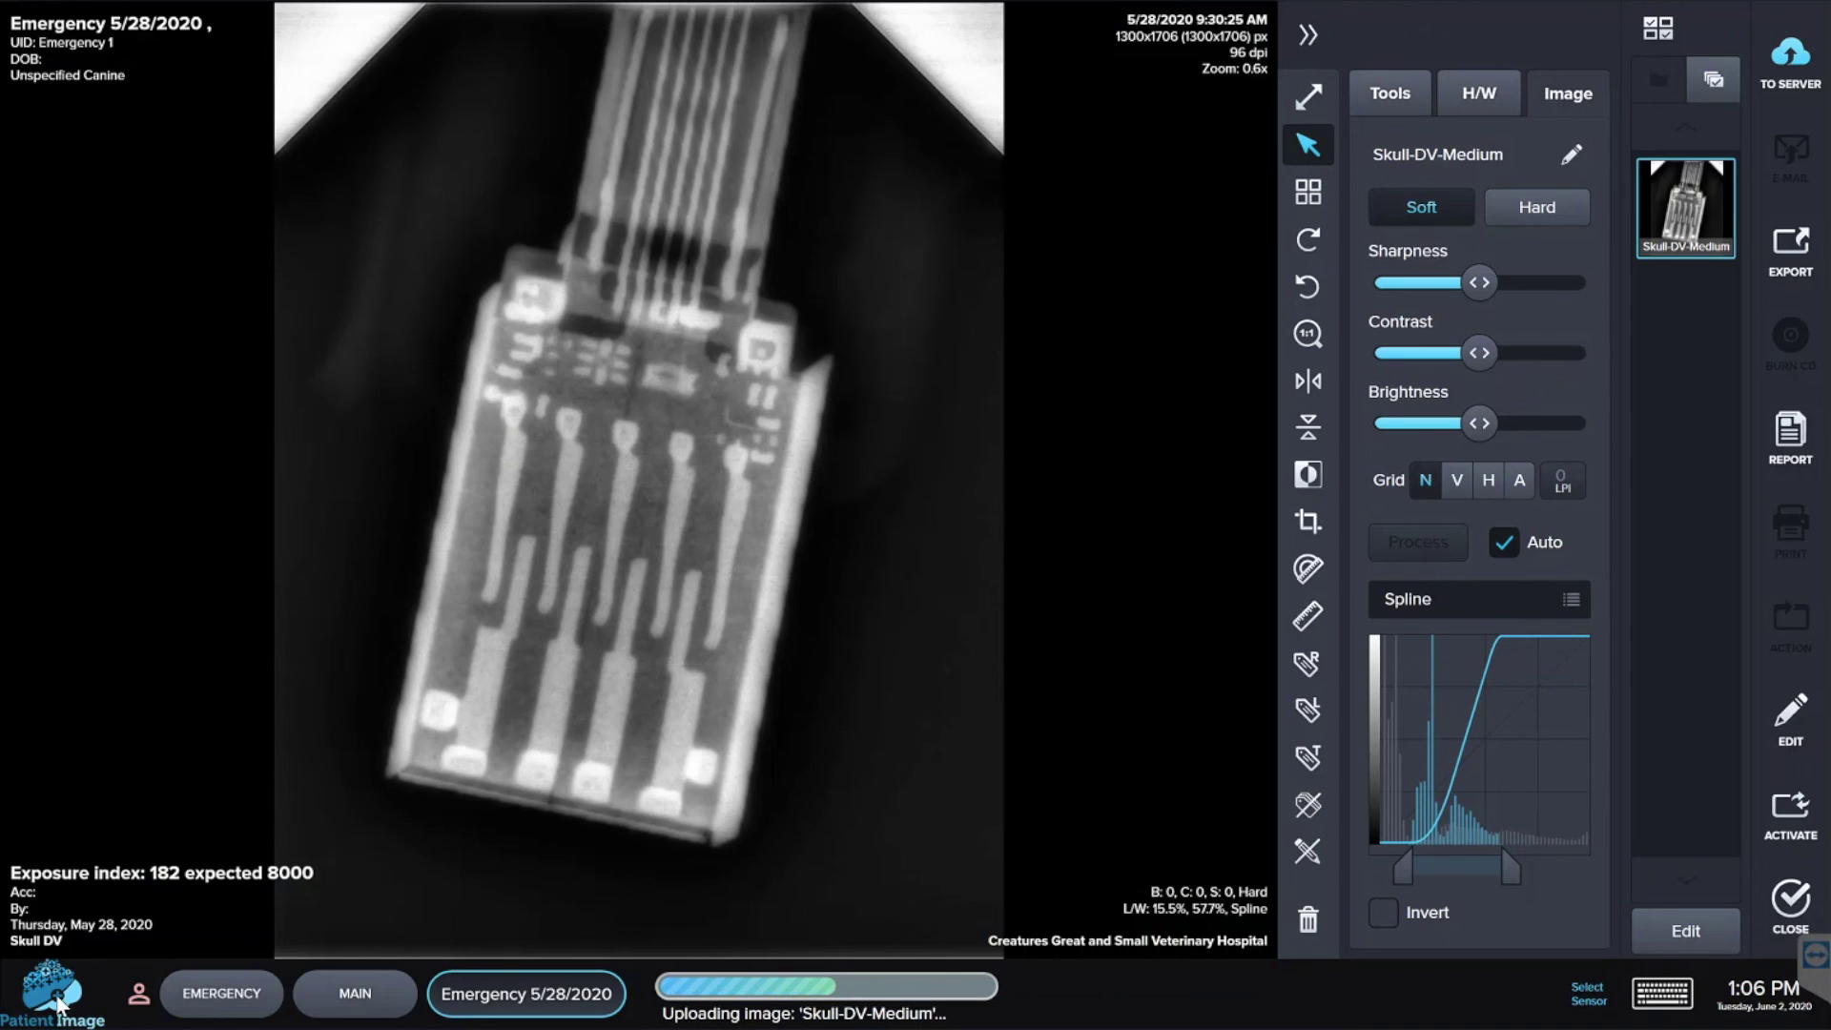
pyautogui.click(57, 999)
pyautogui.click(80, 919)
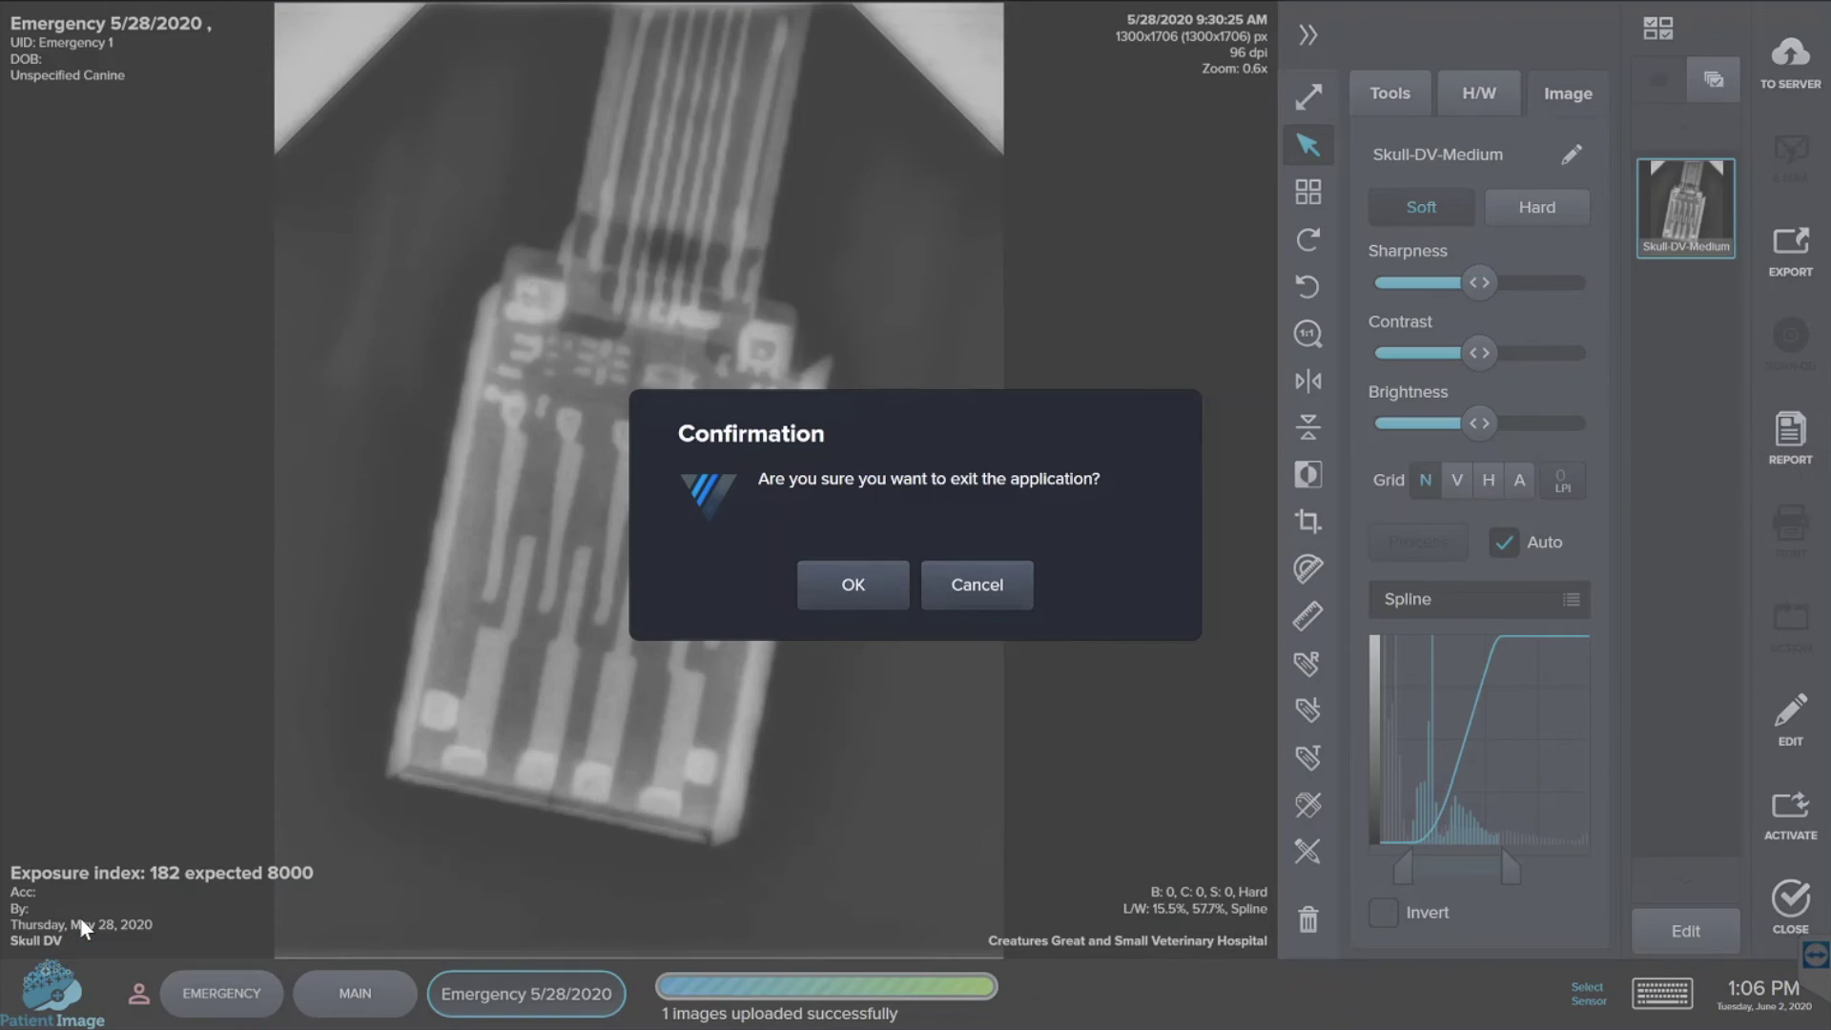
pyautogui.click(880, 590)
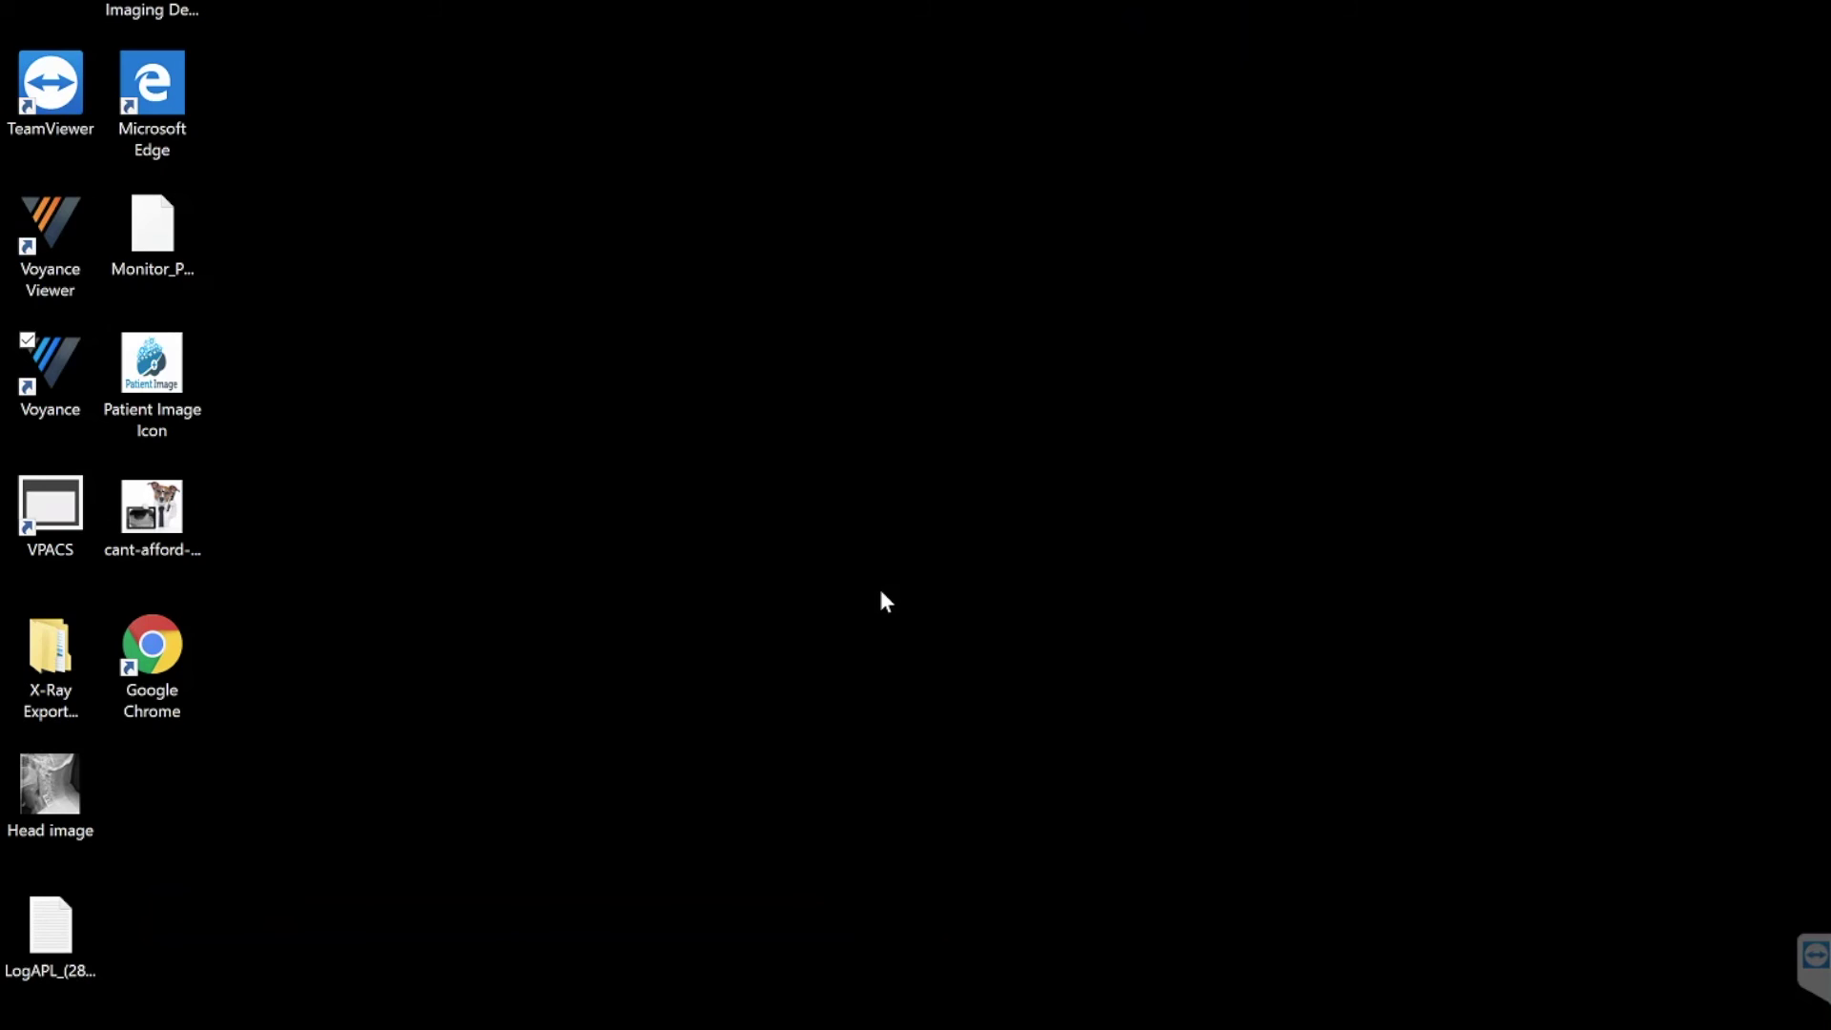